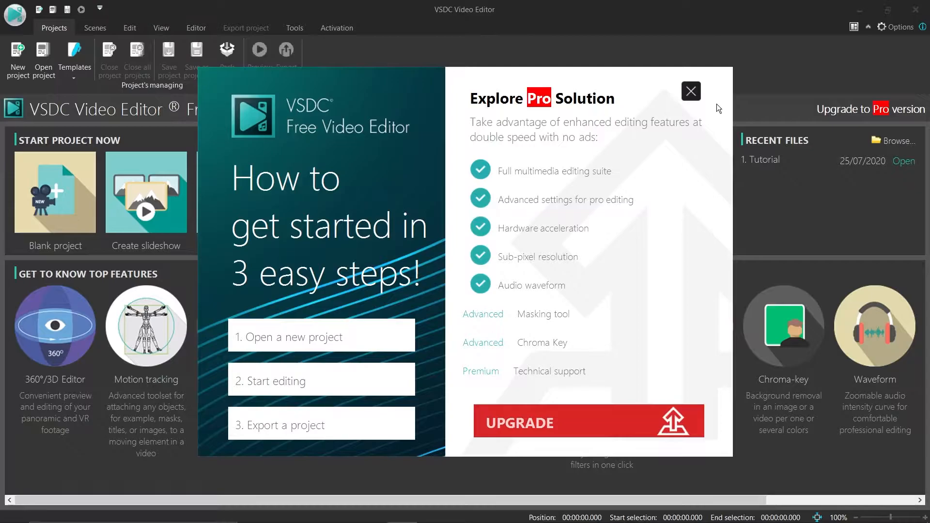
# - Create a blank project titled "social media video" with a custom 1080 × 1080 px resolution at 30 fps
pyautogui.click(691, 91)
pyautogui.click(22, 76)
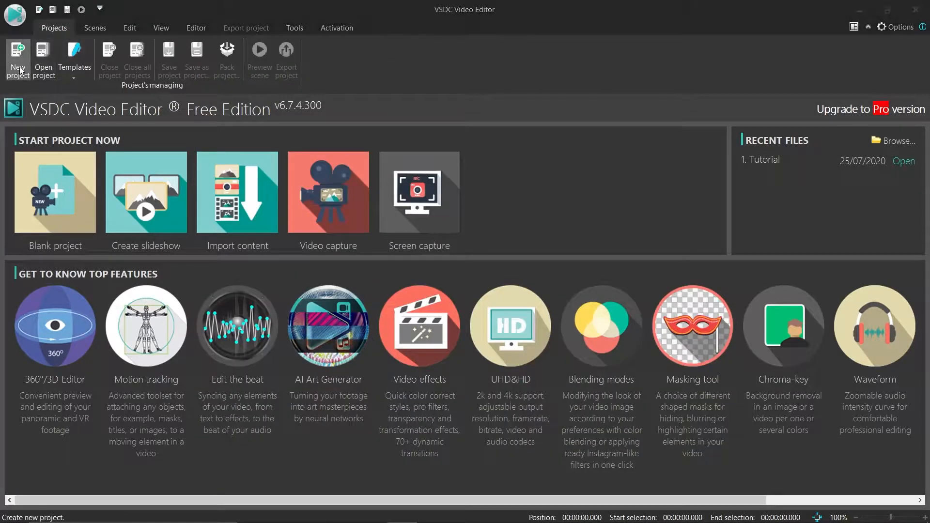
pyautogui.write('social media video')
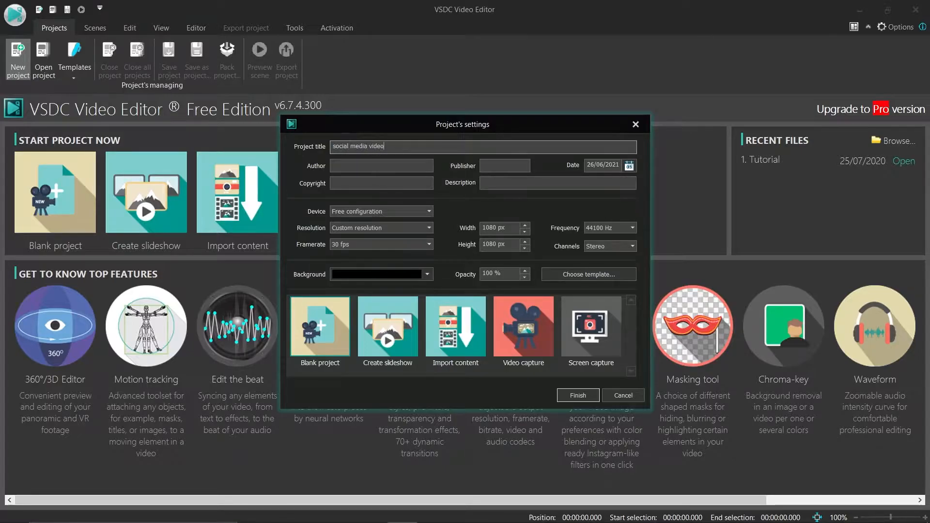
pyautogui.moveTo(515, 231); pyautogui.dragTo(452, 227)
pyautogui.moveTo(516, 245); pyautogui.dragTo(462, 247)
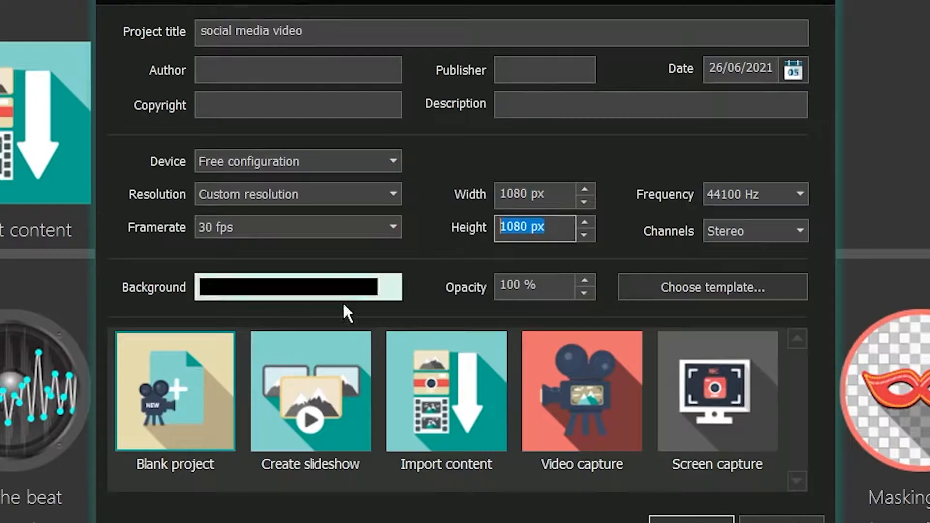
pyautogui.click(184, 407)
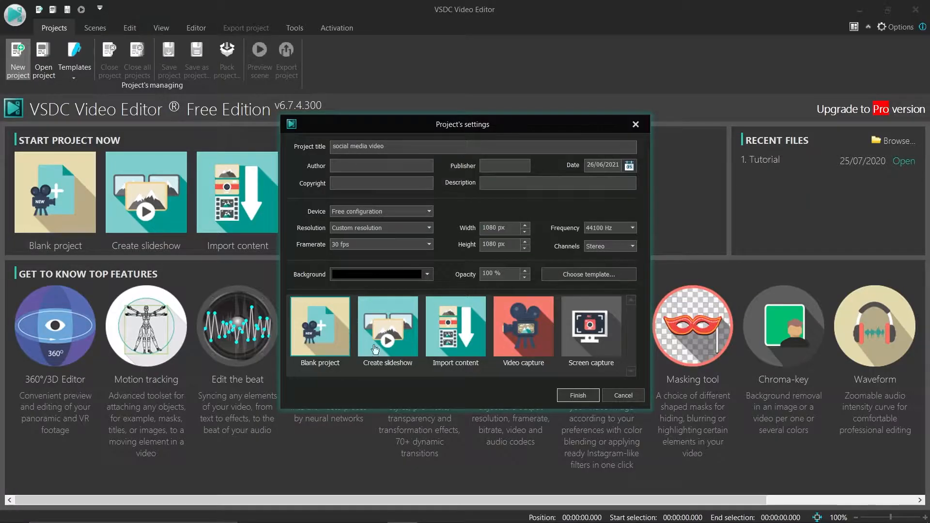
pyautogui.click(563, 396)
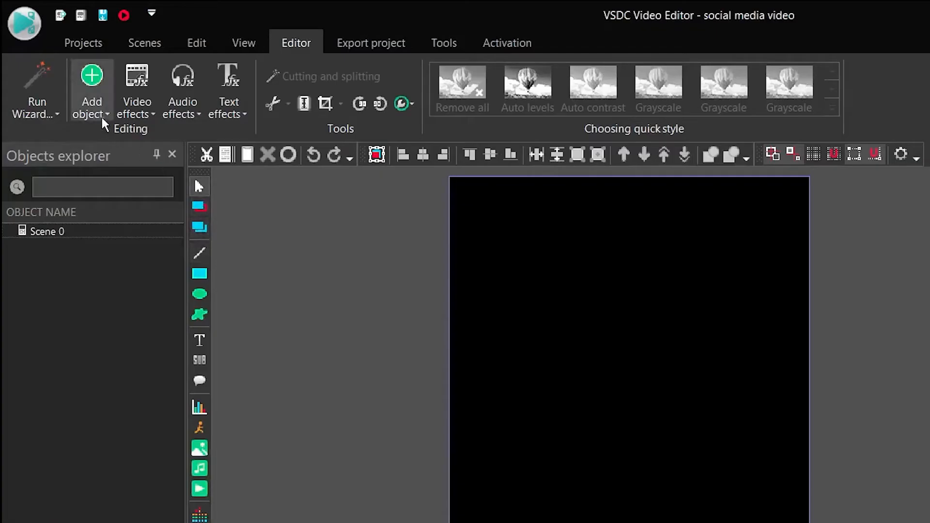
# - Add the video 20210626_204757.mp4 to the scene on a new layer, starting from the cursor position
pyautogui.click(102, 116)
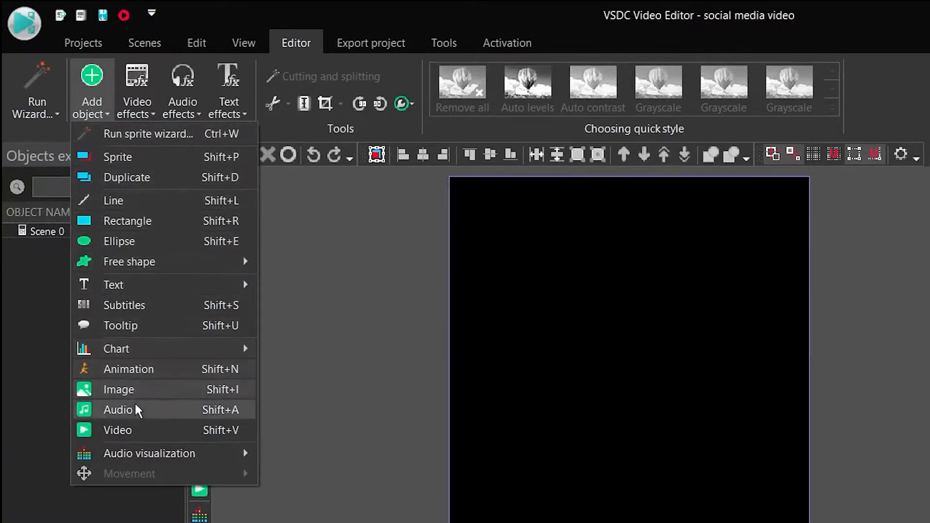
pyautogui.click(138, 430)
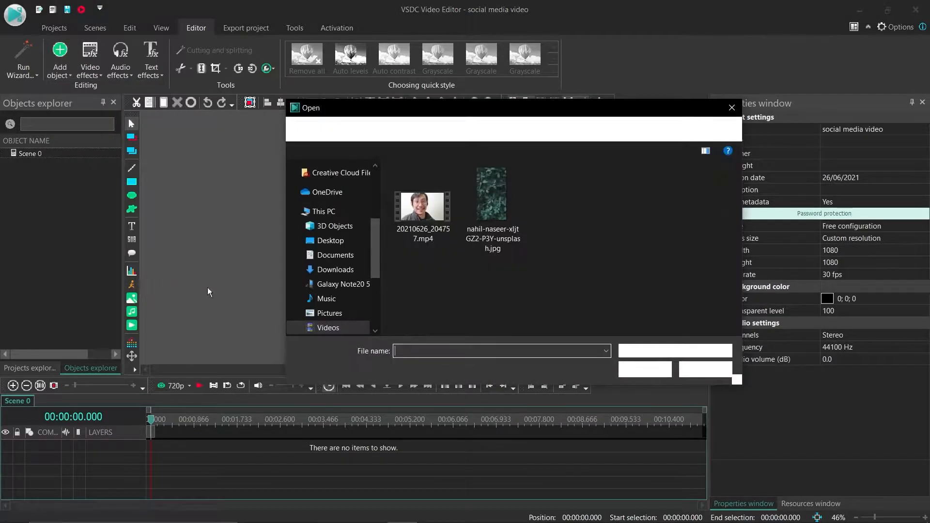
pyautogui.click(413, 219)
pyautogui.click(645, 370)
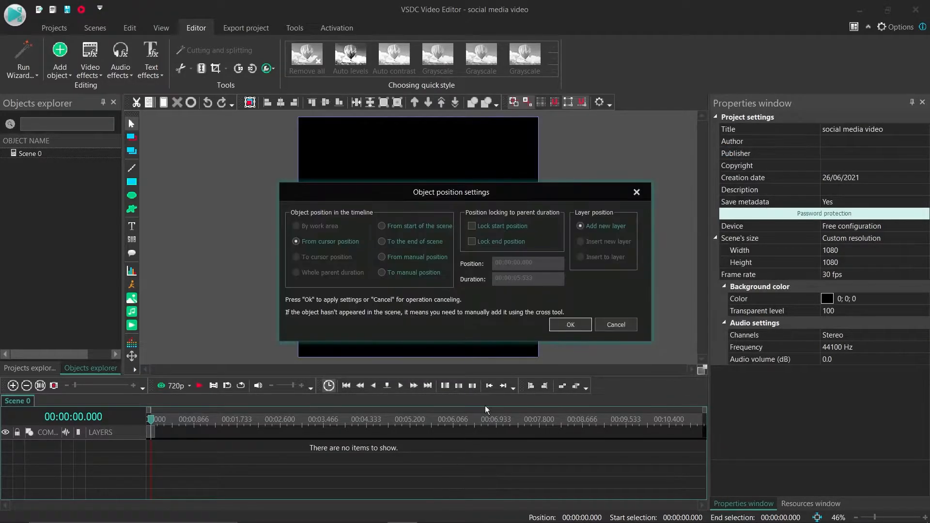
pyautogui.click(570, 325)
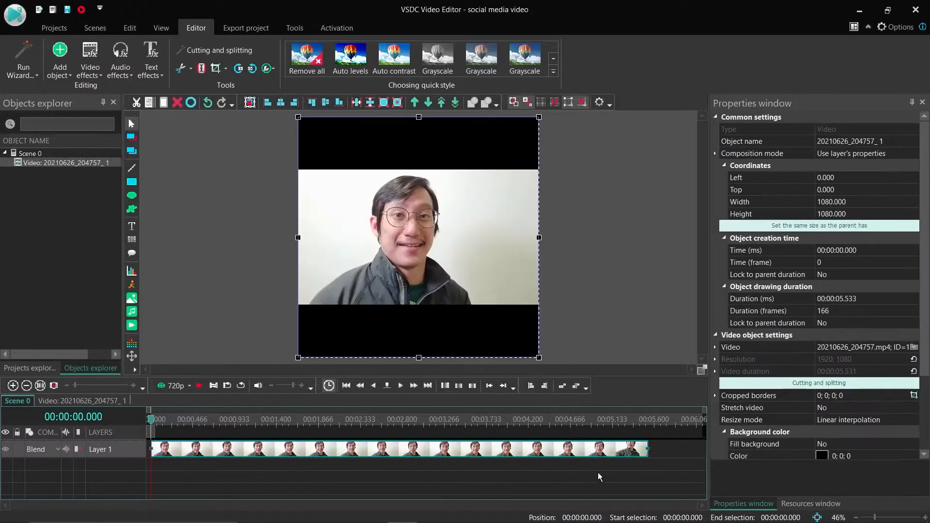
# - Play the clip to find where the speech starts and split it at 00:00:00.800
pyautogui.press('space')
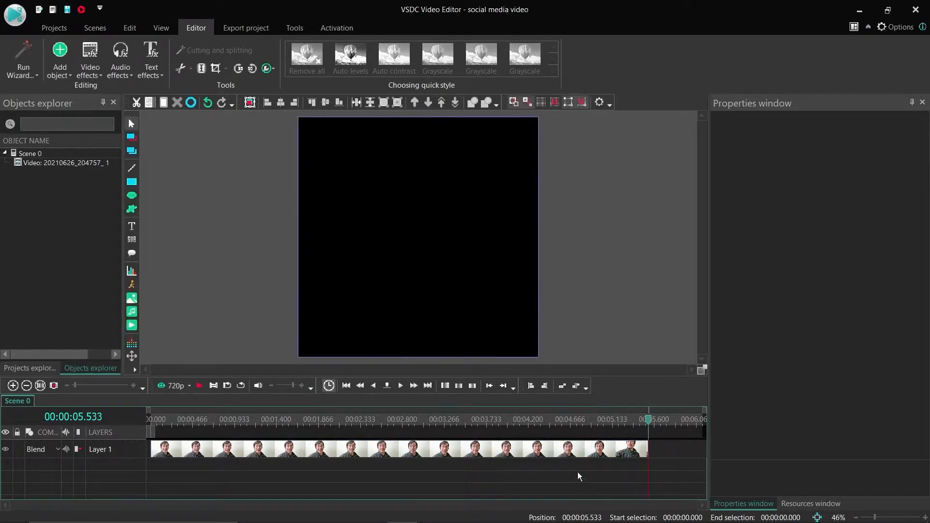
pyautogui.moveTo(186, 420); pyautogui.dragTo(149, 420)
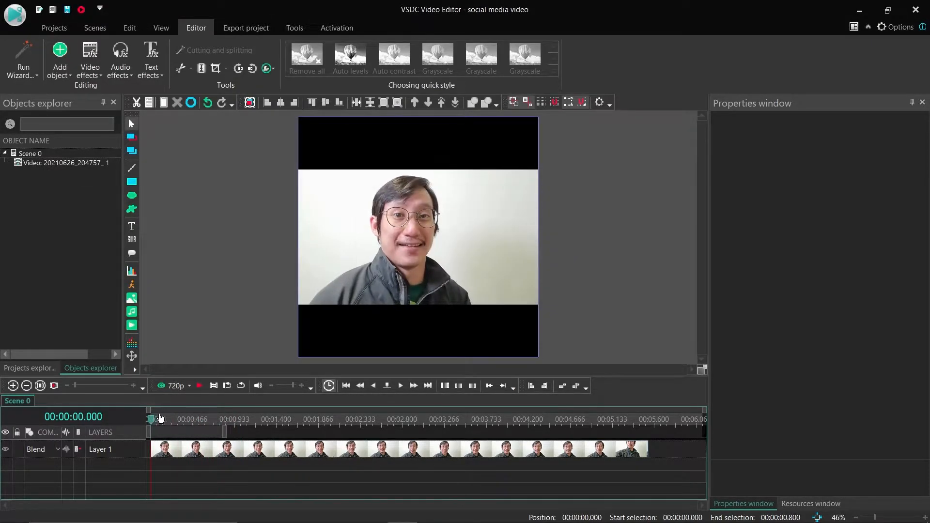
pyautogui.press('space')
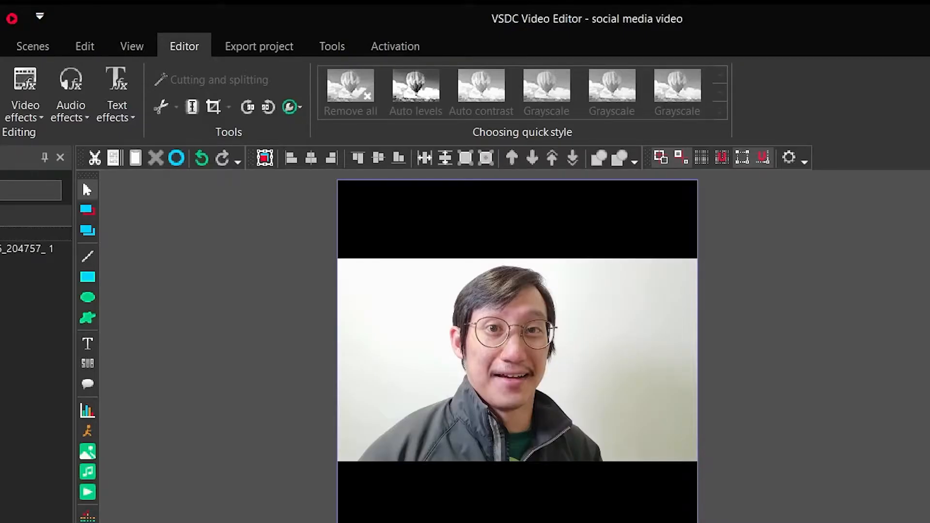
pyautogui.click(194, 449)
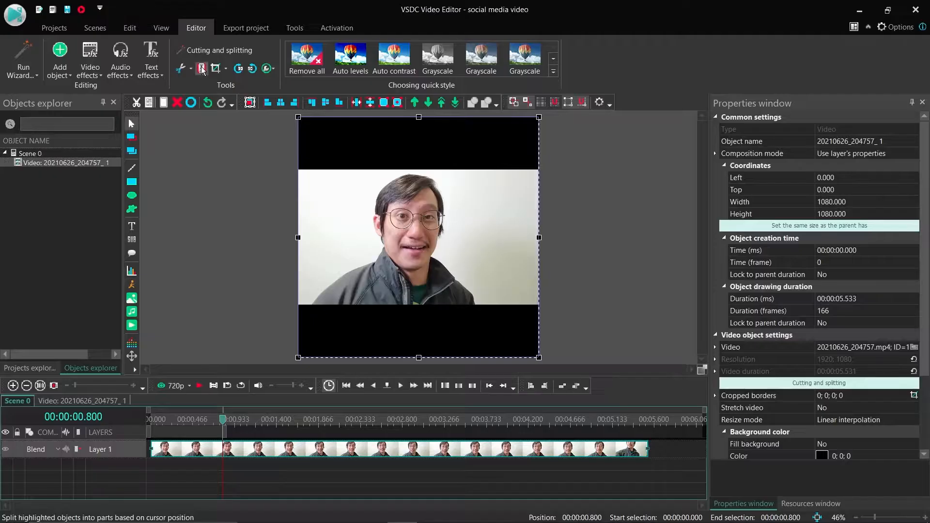
# - Play on to the end of the speech and split the clip at 00:00:04.033
pyautogui.press('space')
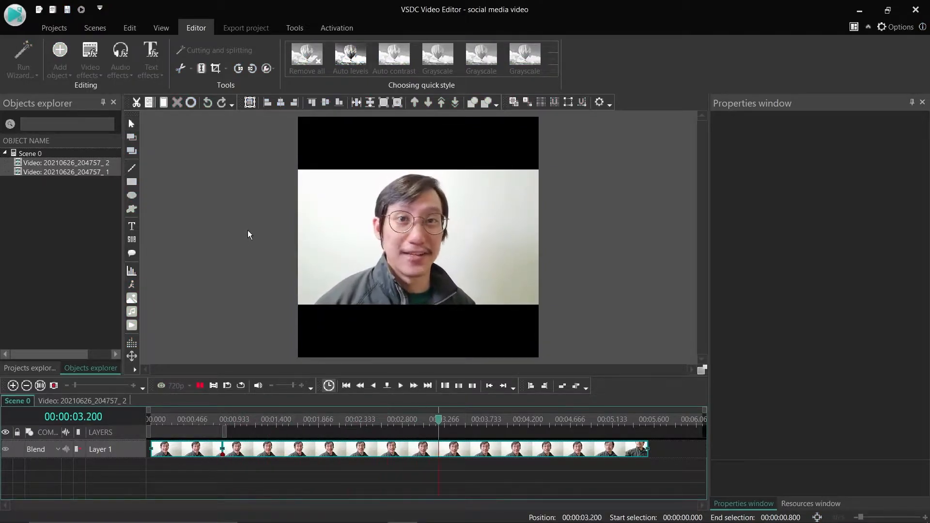
pyautogui.press('space')
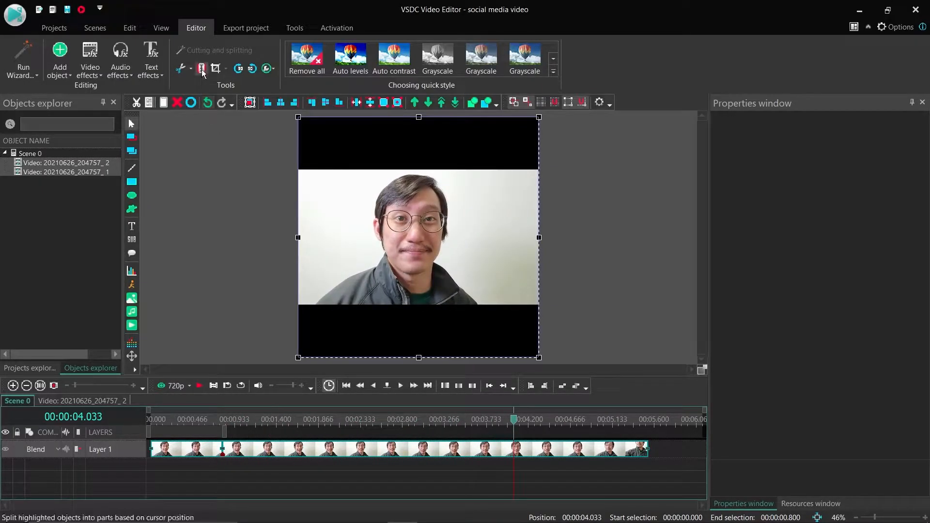
pyautogui.click(202, 68)
pyautogui.click(576, 466)
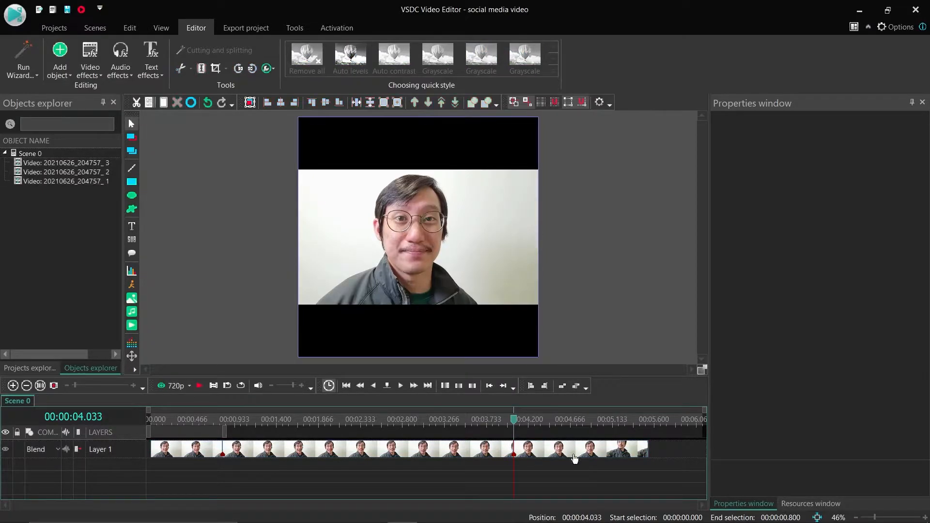
# - Delete the unwanted segments at the end and the beginning of the video
pyautogui.click(574, 453)
pyautogui.press('Delete')
pyautogui.click(211, 449)
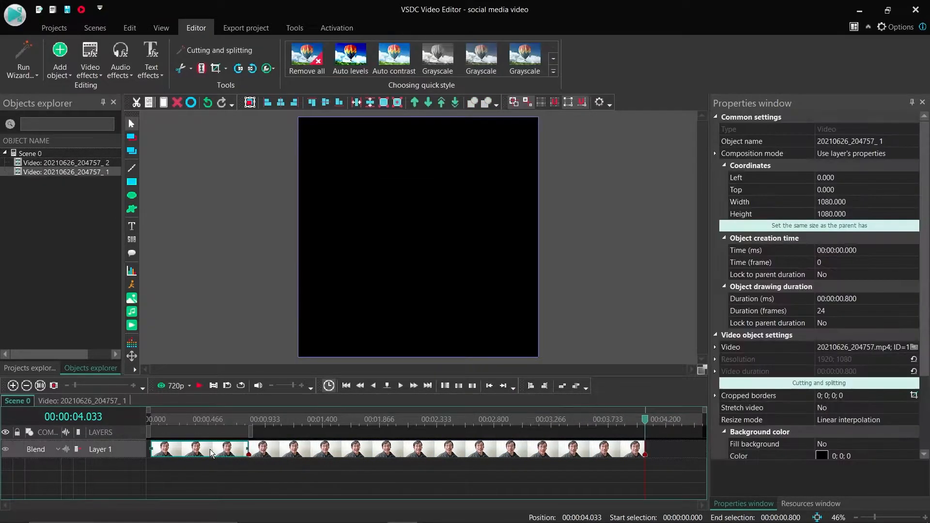
pyautogui.press('Delete')
# - Move the remaining clip to the start of the timeline, preview it, and return the cursor to 00:00:00.000
pyautogui.click(302, 452)
pyautogui.moveTo(302, 451); pyautogui.dragTo(125, 417)
pyautogui.click(287, 466)
pyautogui.press('space')
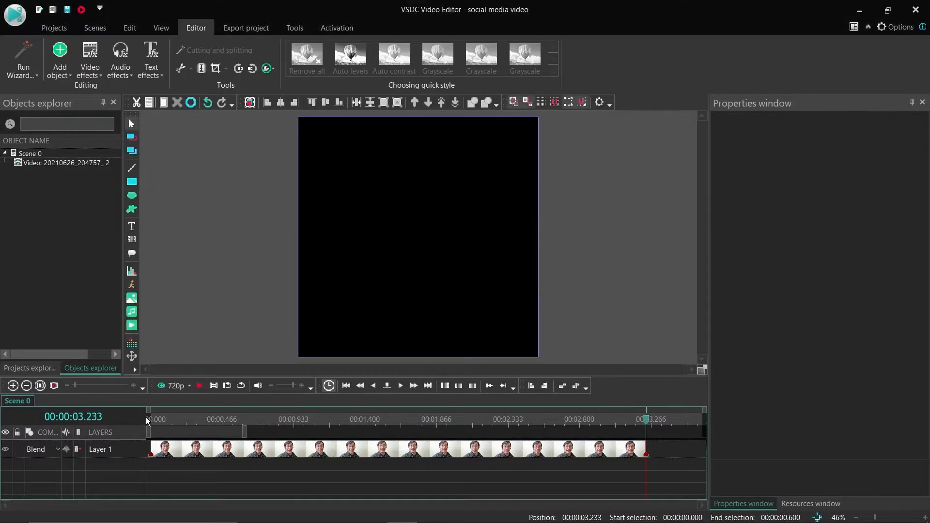
pyautogui.moveTo(222, 418); pyautogui.dragTo(127, 422)
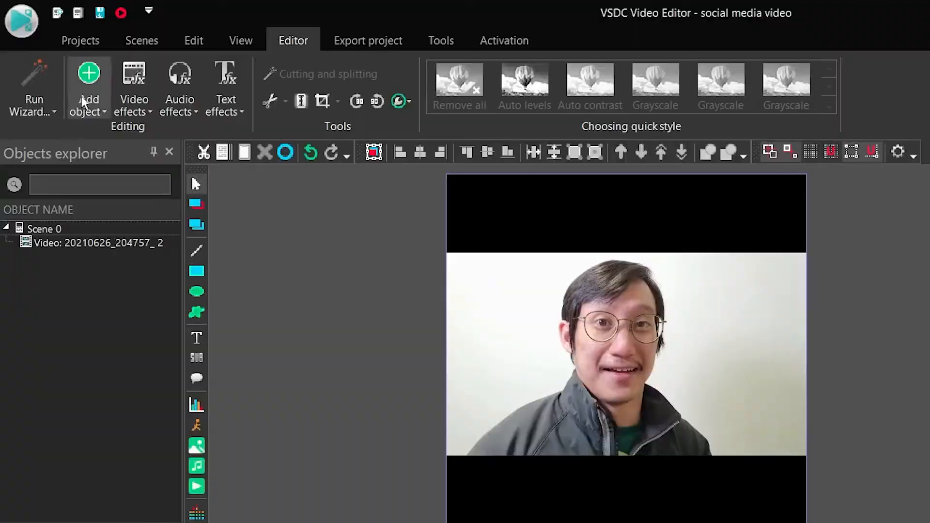
# - Add the green leaves JPG image to the scene on a new layer, starting from the cursor position
pyautogui.click(56, 70)
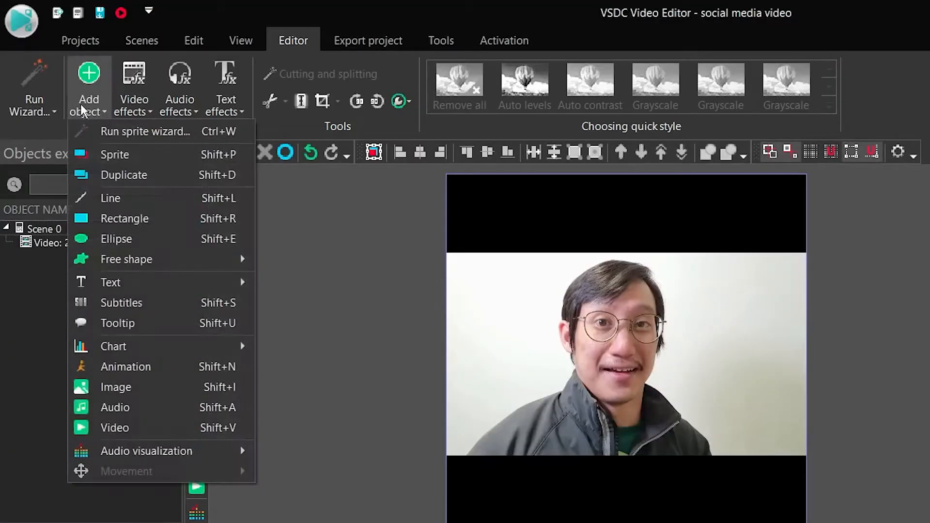
pyautogui.click(115, 387)
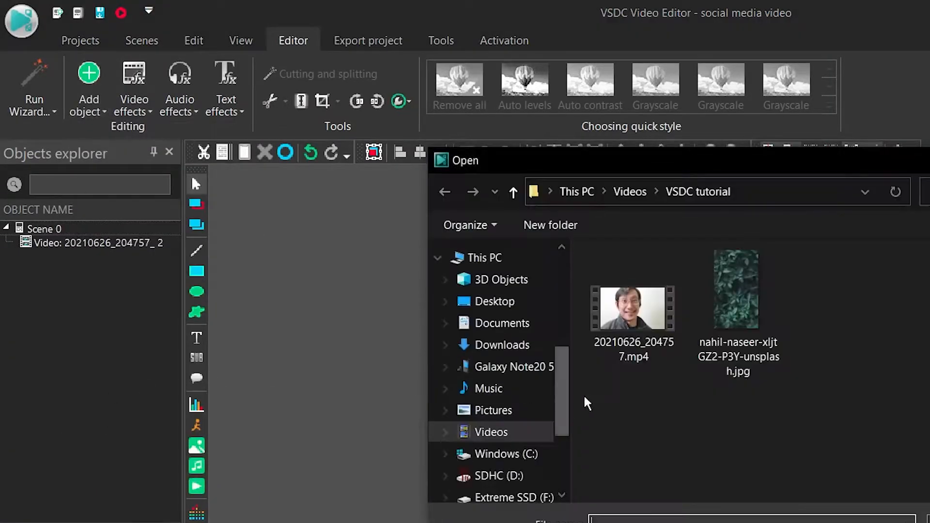
pyautogui.click(736, 301)
pyautogui.click(929, 522)
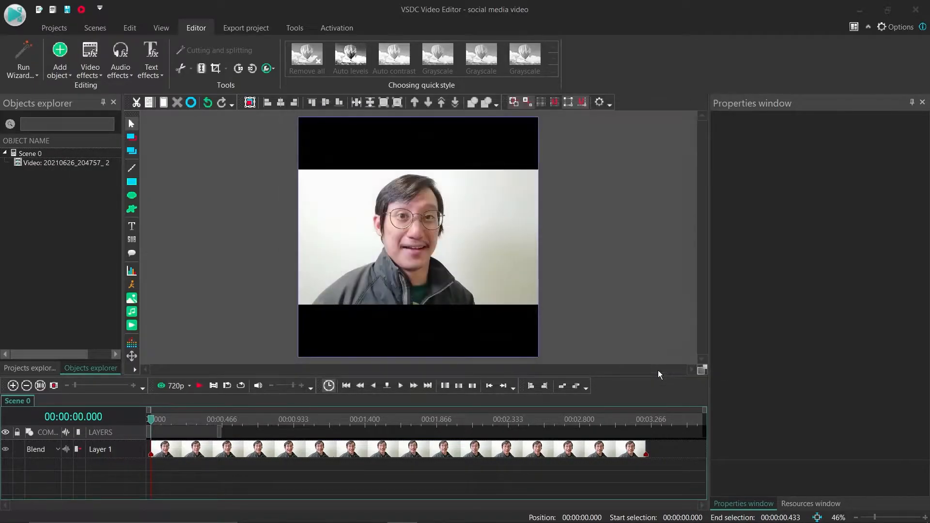
pyautogui.click(562, 321)
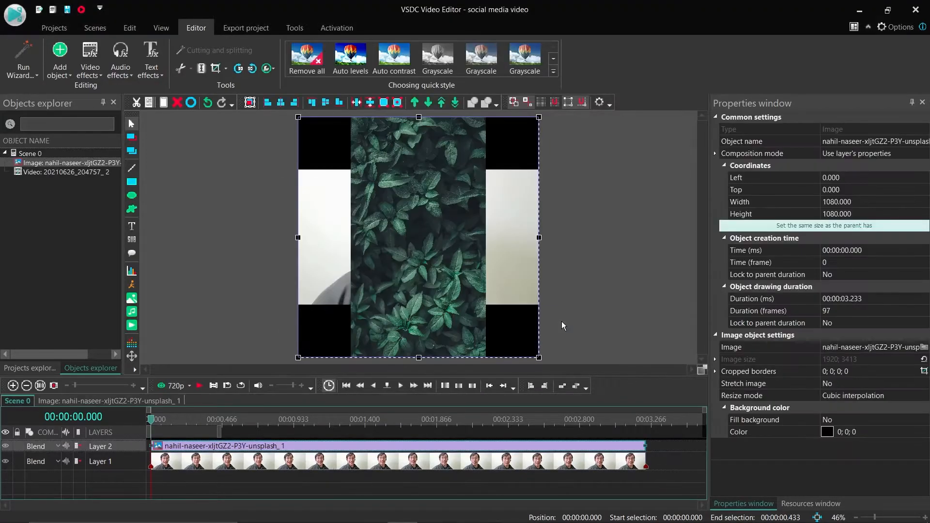
# - Enlarge the leaves image to about 1376 × 1938 so it covers the frame, and move its layer below the video
pyautogui.moveTo(547, 117); pyautogui.dragTo(578, 408)
pyautogui.moveTo(539, 358); pyautogui.dragTo(641, 345)
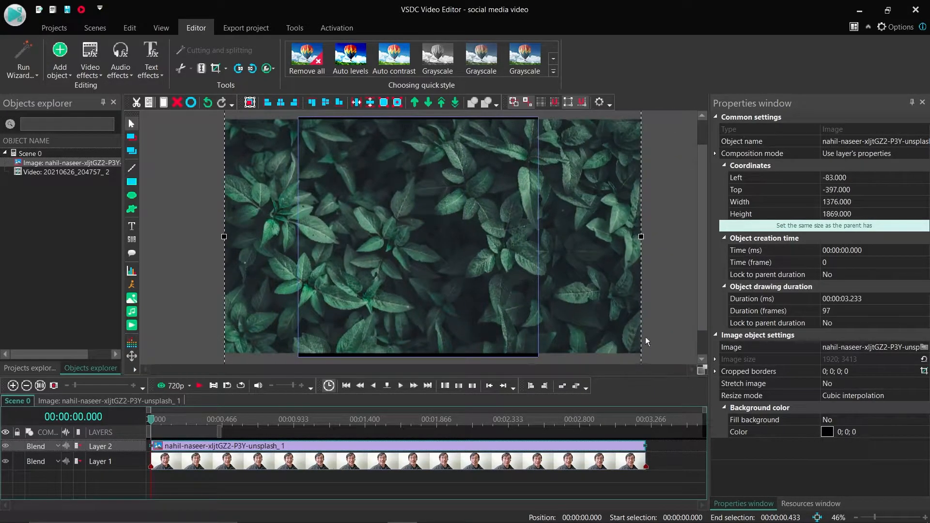
pyautogui.moveTo(638, 239); pyautogui.dragTo(655, 240)
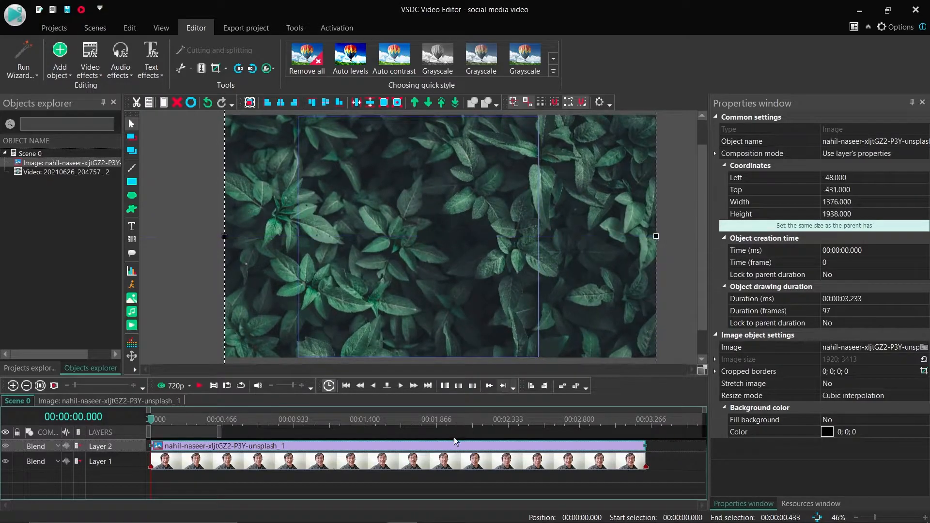
pyautogui.moveTo(438, 450); pyautogui.dragTo(437, 485)
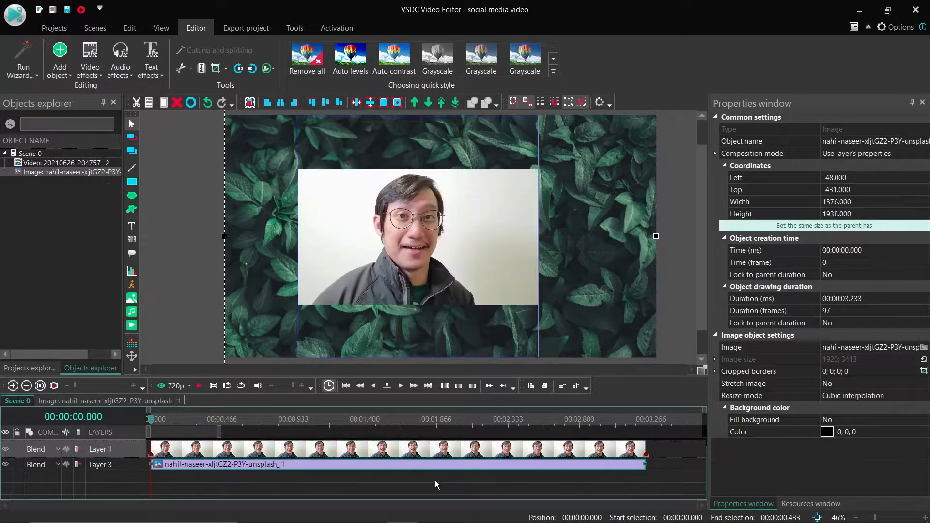
pyautogui.click(650, 443)
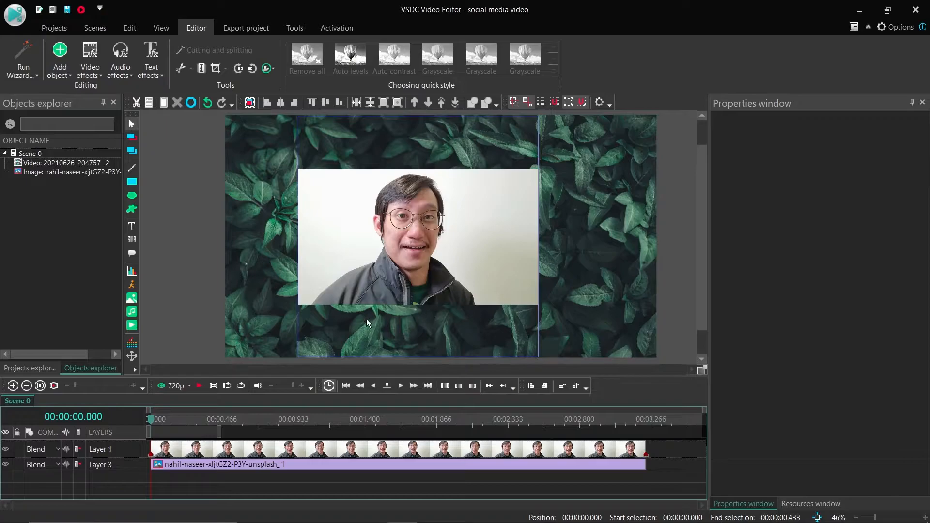
# - Draw a thin rectangle about 1126 × 33 along the video's lower edge, starting from the cursor position
pyautogui.click(131, 181)
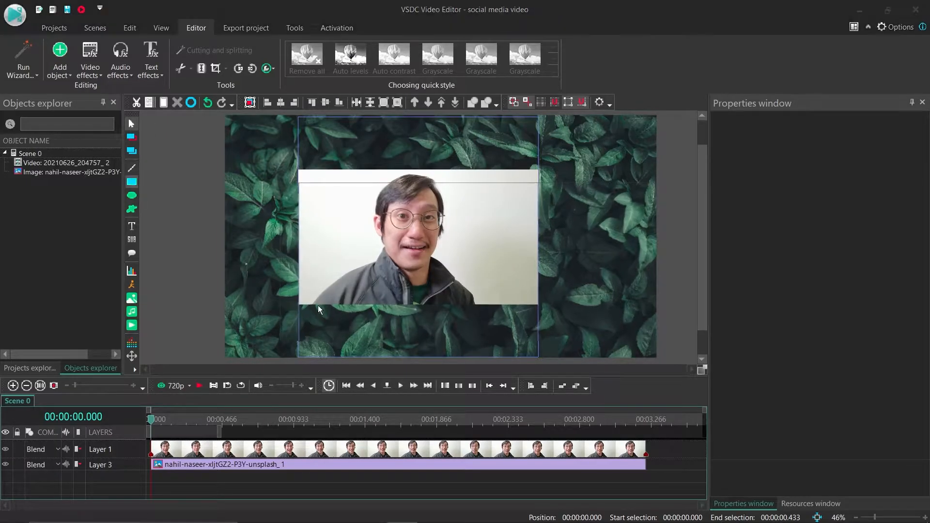
pyautogui.click(567, 324)
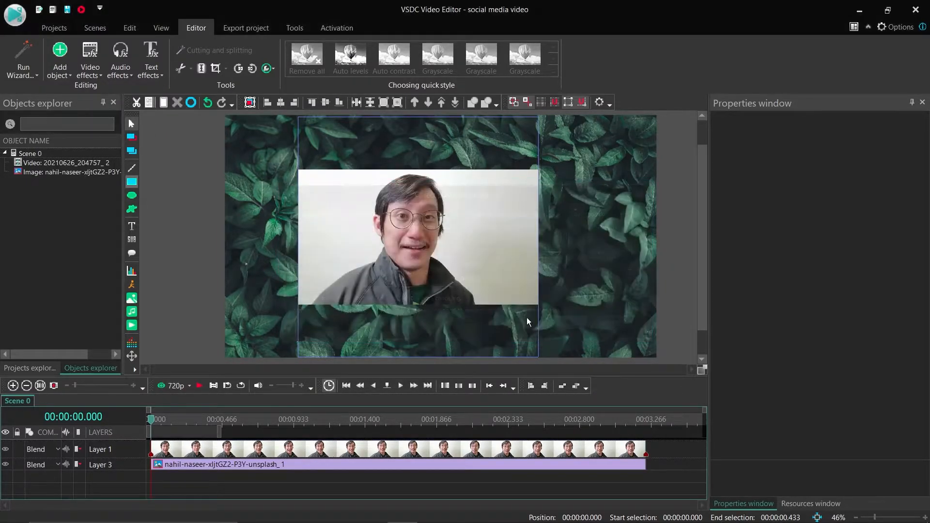
pyautogui.moveTo(296, 299); pyautogui.dragTo(543, 304)
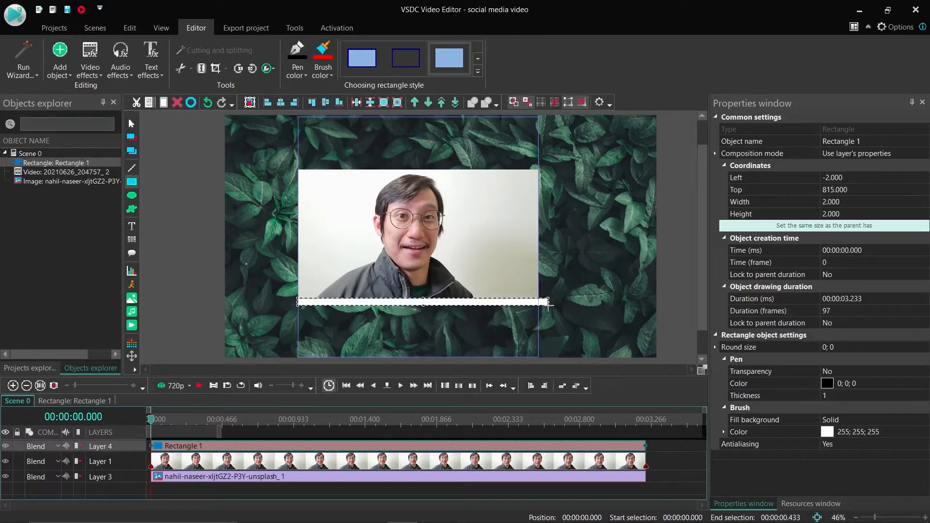
# - Give the rectangle the solid style without an outline and a grey fill (165; 165; 165)
pyautogui.click(446, 63)
pyautogui.click(323, 70)
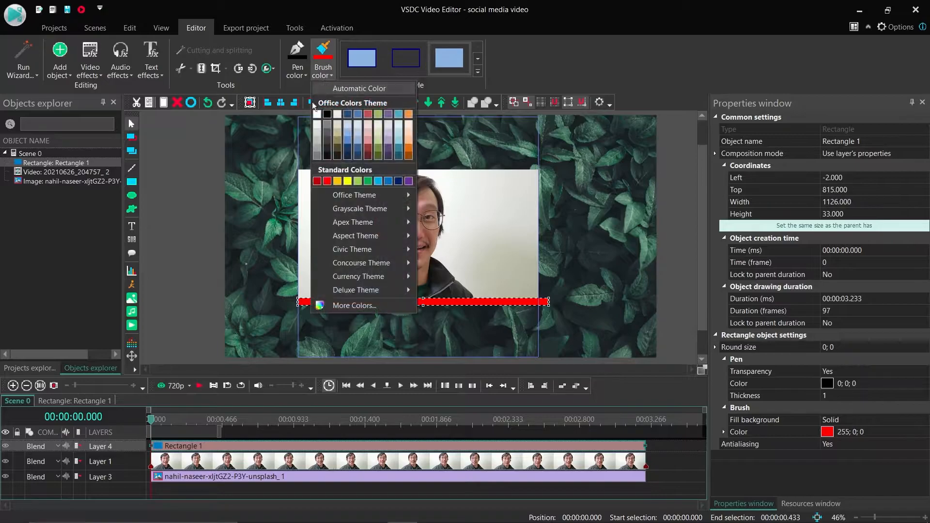
pyautogui.click(318, 147)
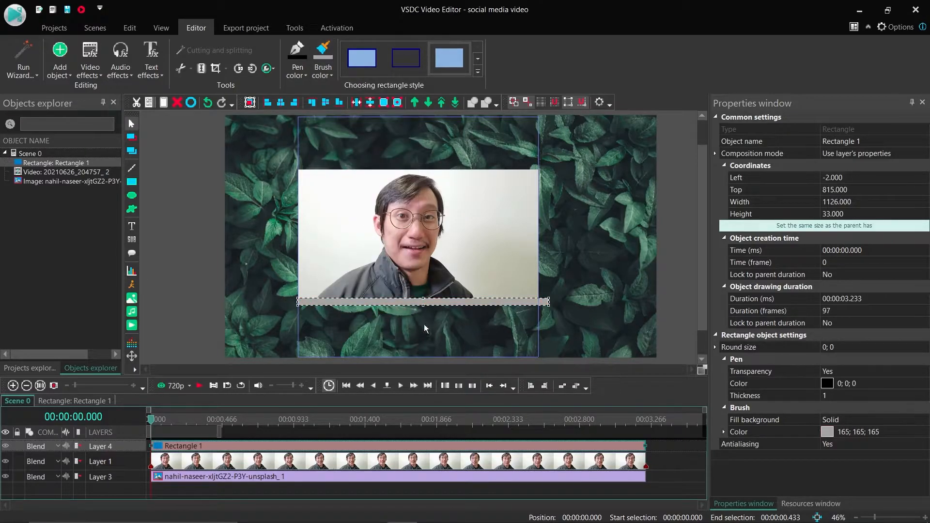
# - Resize the grey rectangle to 1080 × 27 so it spans exactly the width of the frame
pyautogui.scroll(5, 386, 329)
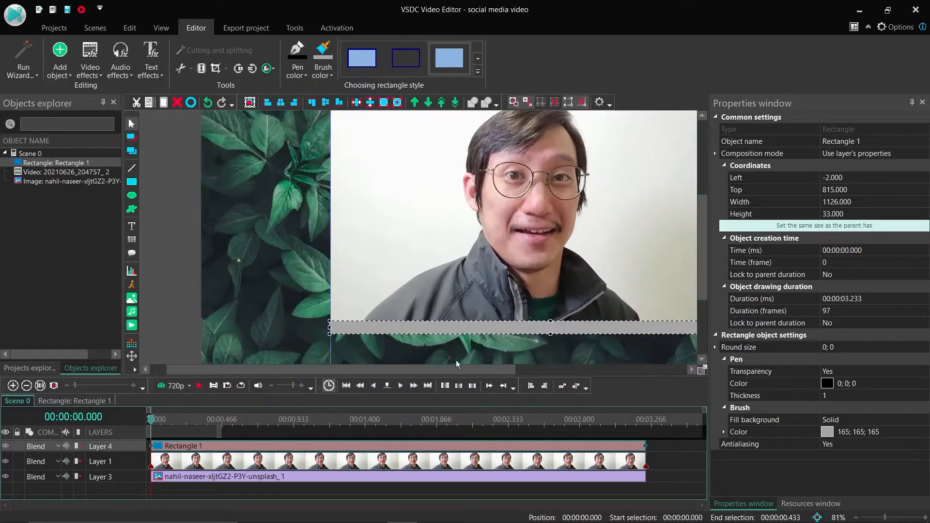
pyautogui.moveTo(408, 368); pyautogui.dragTo(491, 369)
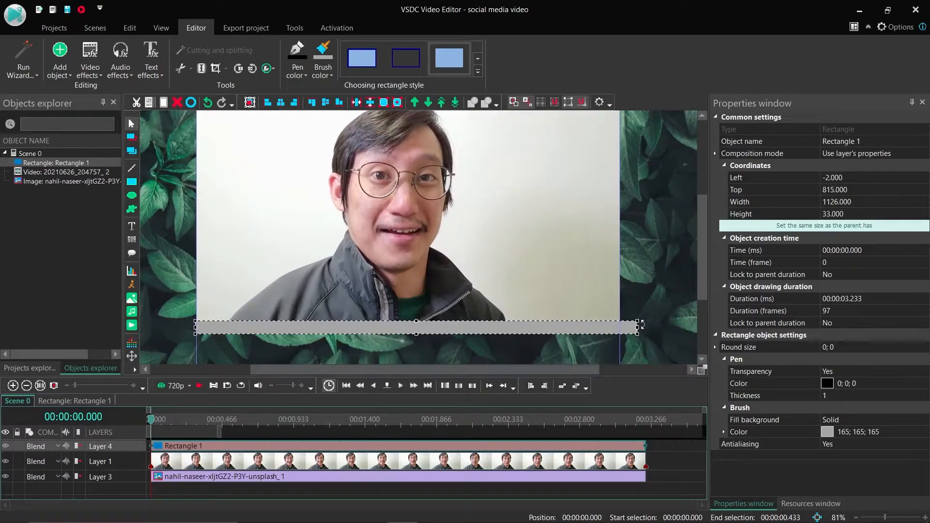
pyautogui.moveTo(637, 327); pyautogui.dragTo(624, 327)
pyautogui.moveTo(196, 328)
pyautogui.mouseDown()
pyautogui.moveTo(204, 327)
pyautogui.moveTo(196, 327)
pyautogui.mouseUp()
pyautogui.moveTo(409, 335); pyautogui.dragTo(413, 331)
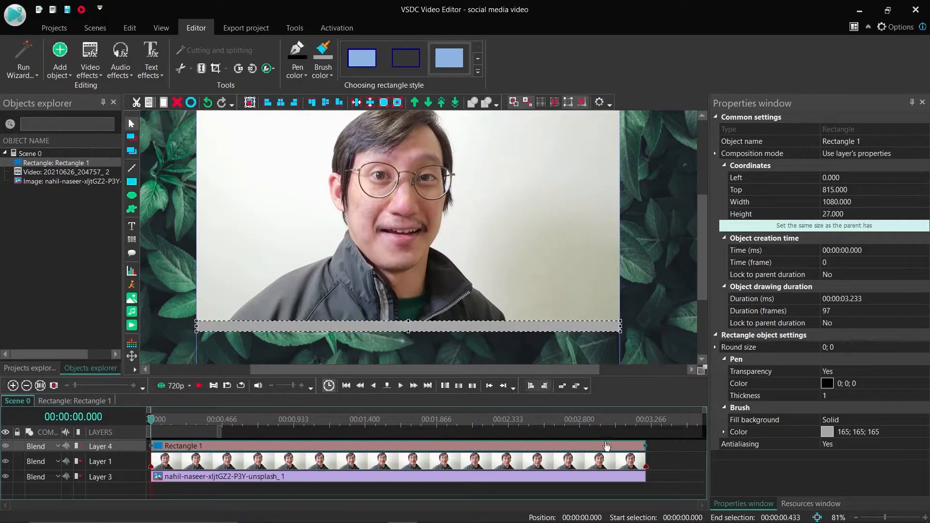
# - Increase the grey rectangle's height to 28, keeping its width at 1080
pyautogui.click(665, 448)
pyautogui.click(345, 327)
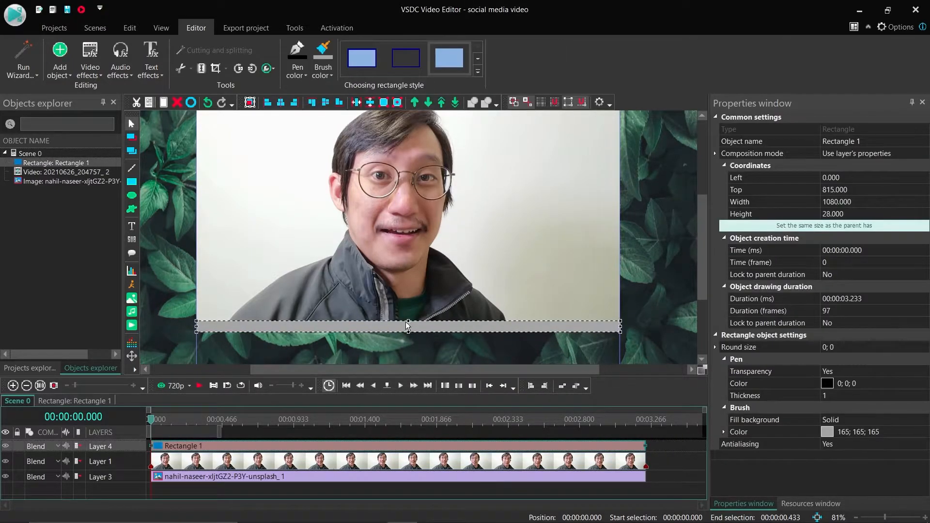
# - Duplicate the grey rectangle in place on a new layer and fill the copy with red (255; 0; 0)
pyautogui.click(675, 453)
pyautogui.click(624, 446)
pyautogui.hotkey('ctrl', 'c')
pyautogui.hotkey('ctrl', 'v')
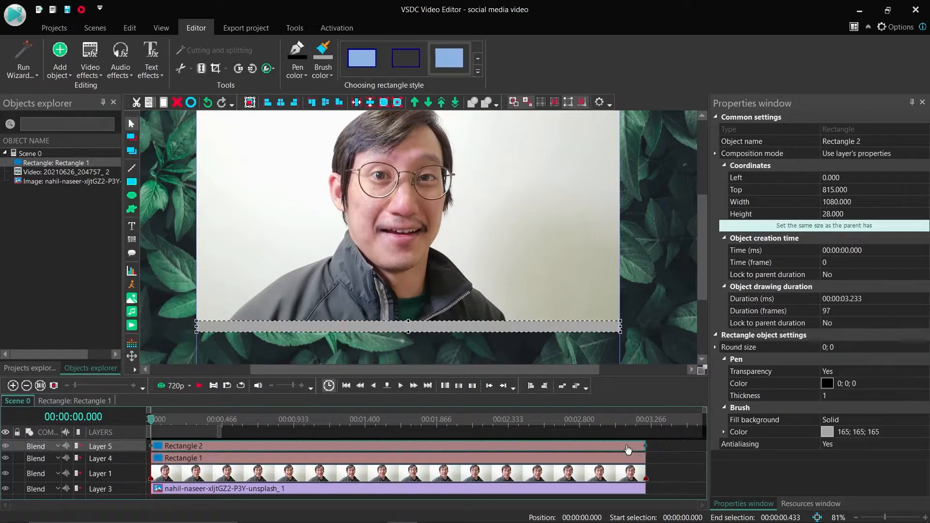
pyautogui.click(320, 75)
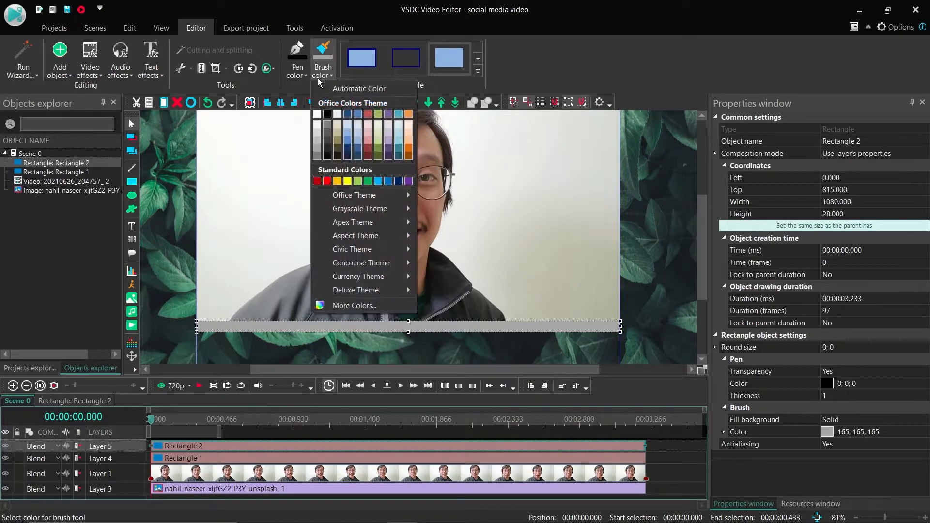
pyautogui.click(327, 183)
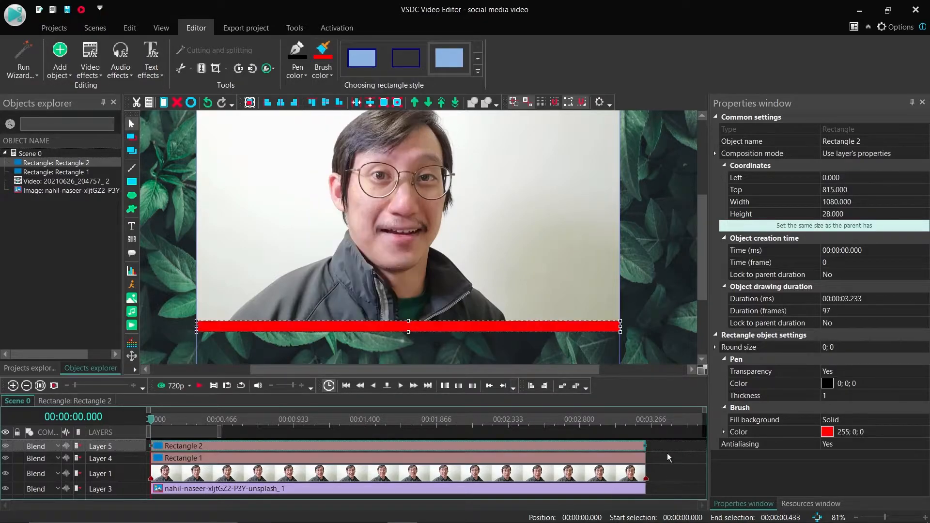
# - Add a Wipe transition to the red rectangle, positioned from the start of the scene
pyautogui.click(91, 62)
pyautogui.moveTo(116, 202)
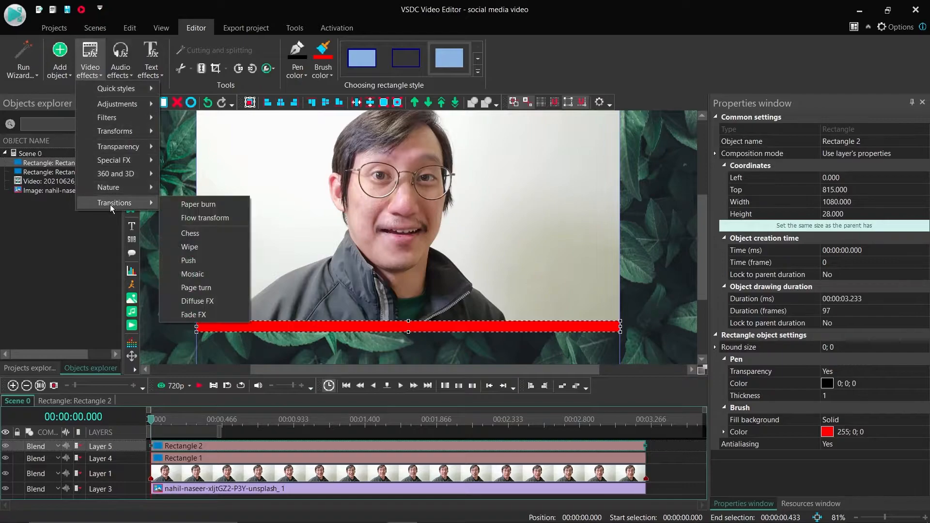
pyautogui.click(193, 248)
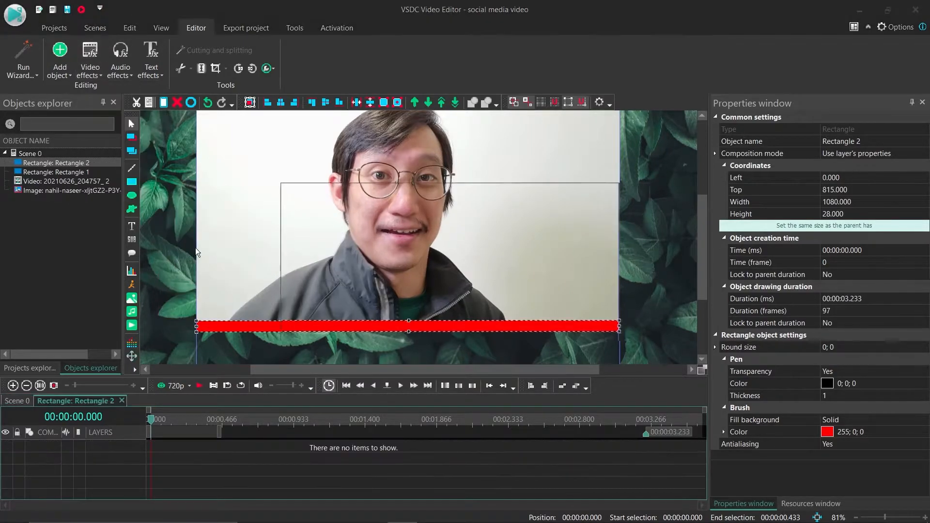
pyautogui.click(382, 226)
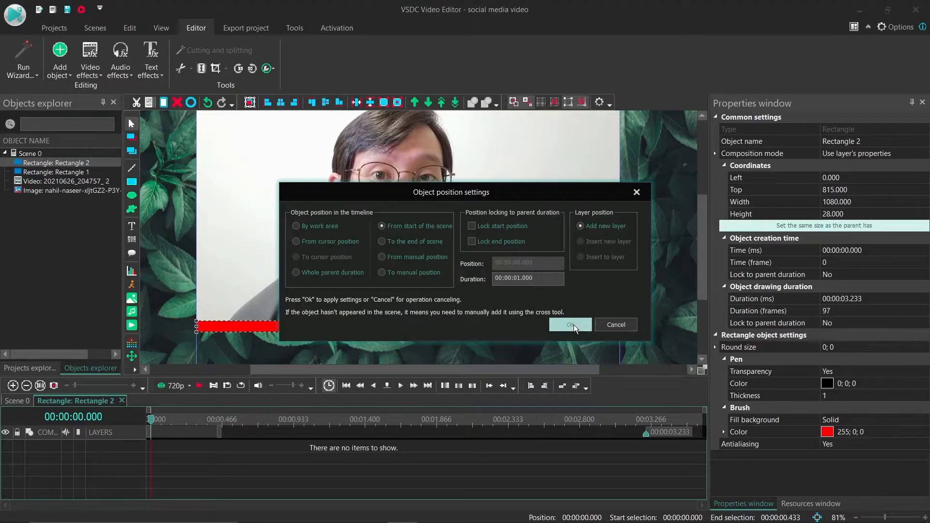
pyautogui.click(571, 325)
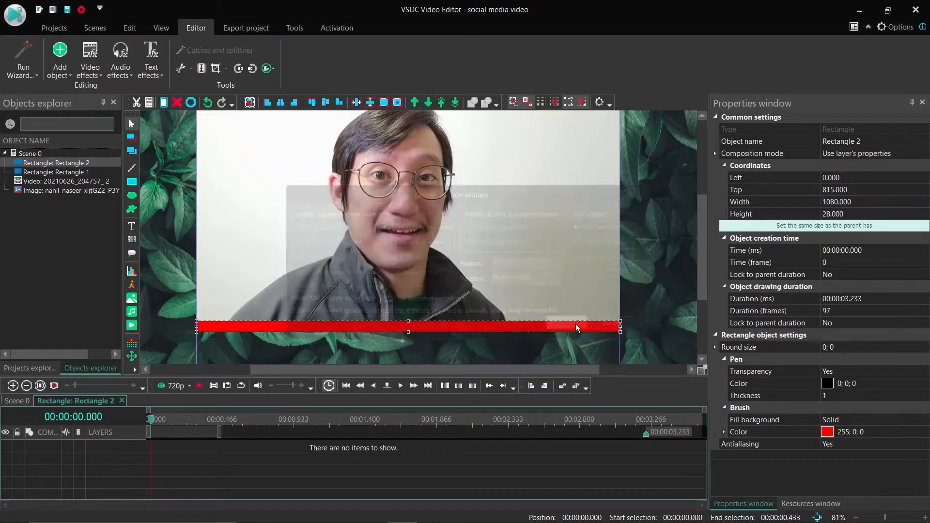
# - Set the wipe type to Side and its gradient length to 0 %
pyautogui.click(852, 287)
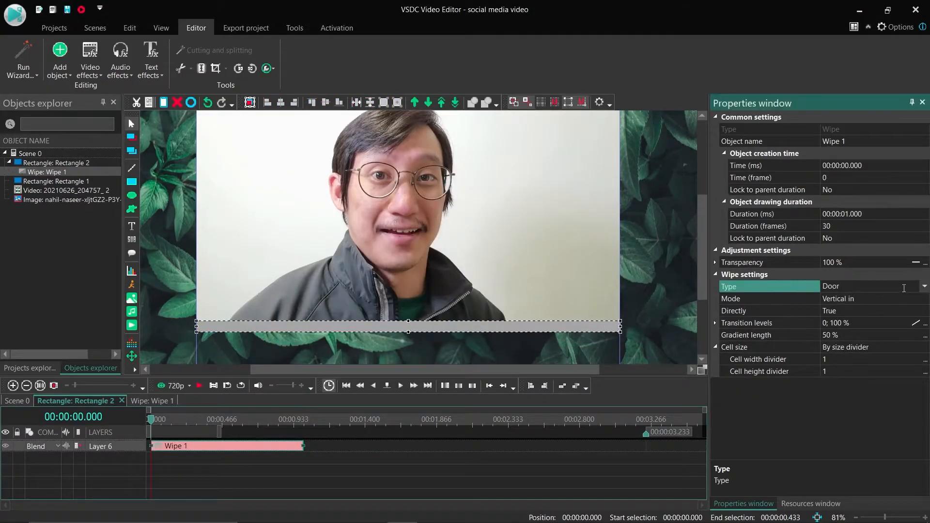
pyautogui.click(924, 287)
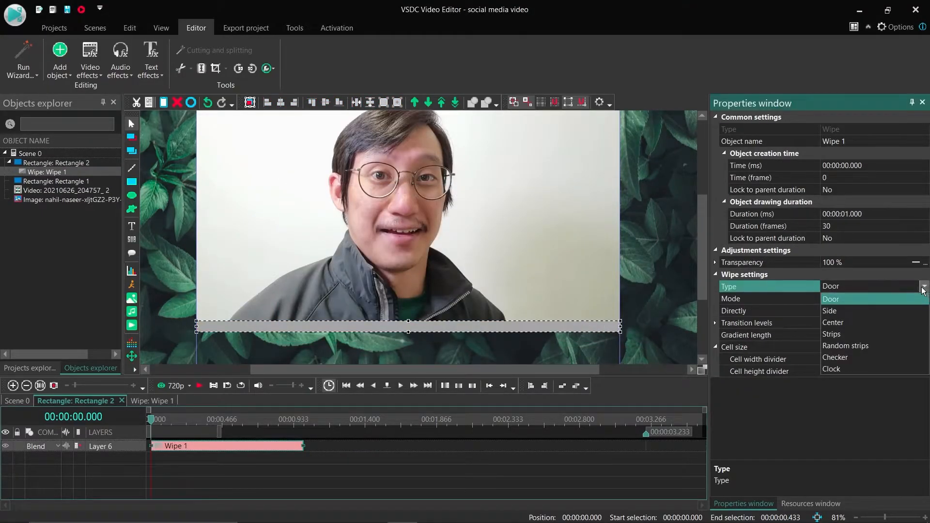
pyautogui.click(828, 311)
pyautogui.click(840, 336)
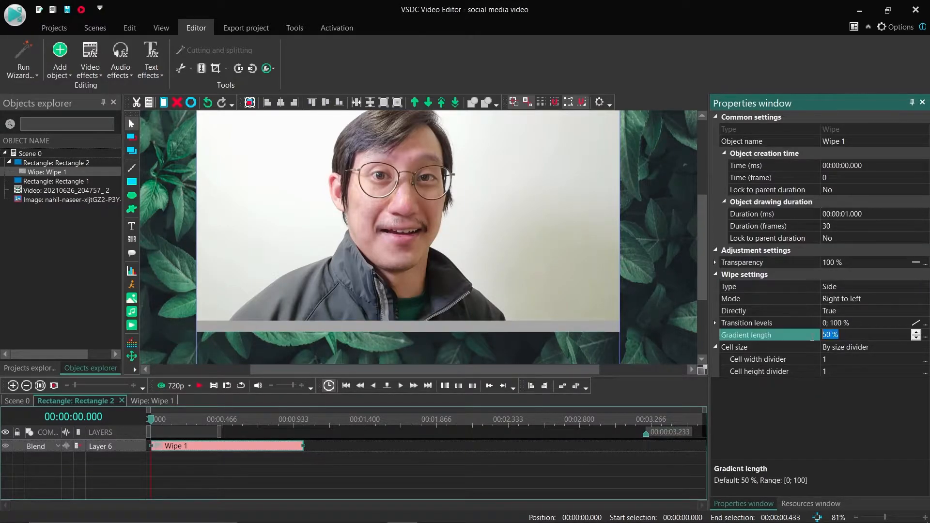
pyautogui.write('0')
pyautogui.click(823, 371)
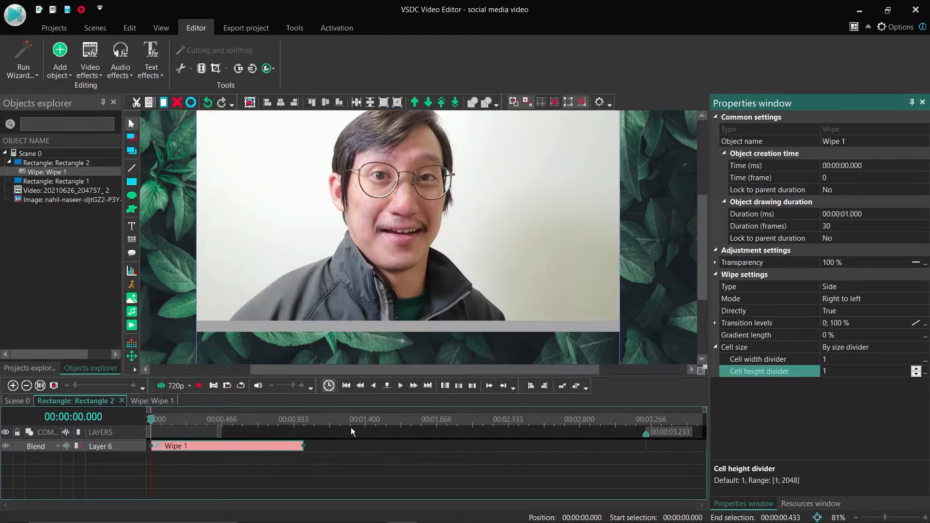
# - Extend the wipe to the red rectangle's full 3.233-second duration and play the scene to check the progress bar
pyautogui.moveTo(302, 446); pyautogui.dragTo(644, 462)
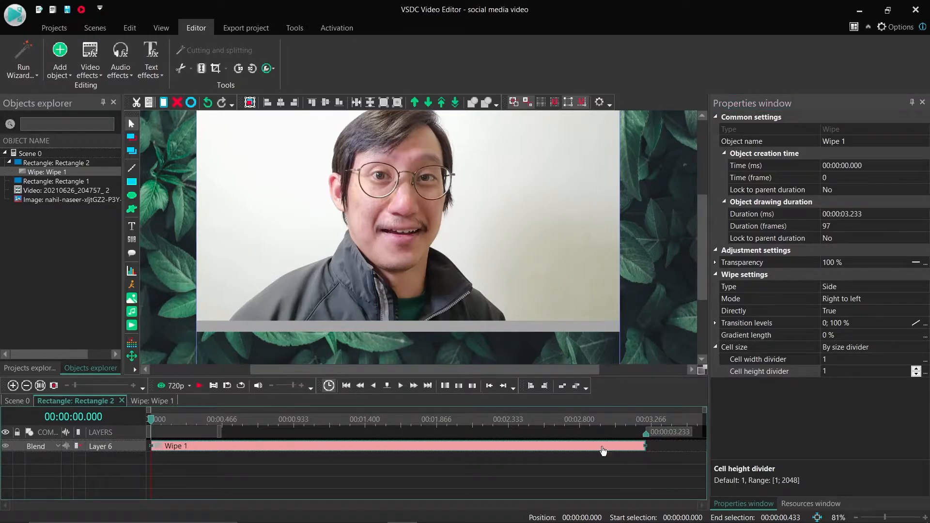
pyautogui.click(26, 402)
pyautogui.press('space')
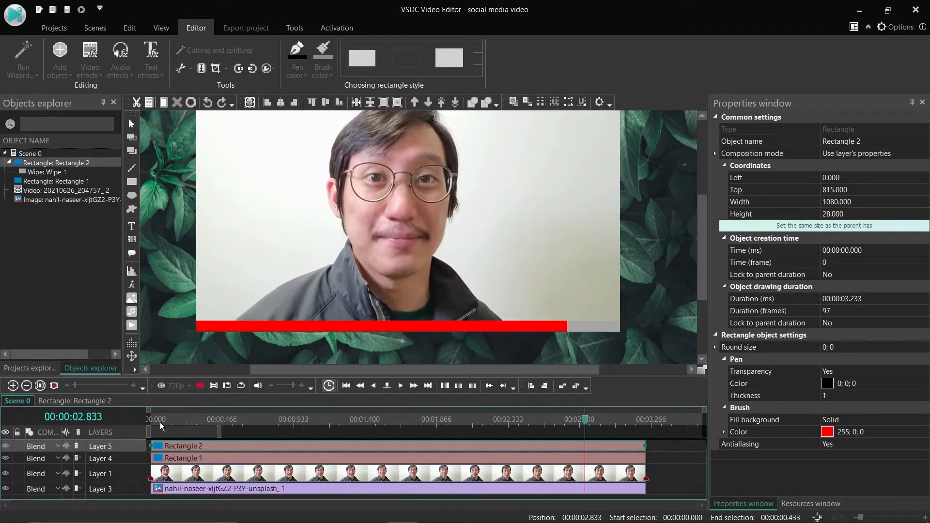
# - At the start of the scene, add a text box about 975 × 194 above the video reading "Social Media Video"
pyautogui.scroll(-3, 333, 295)
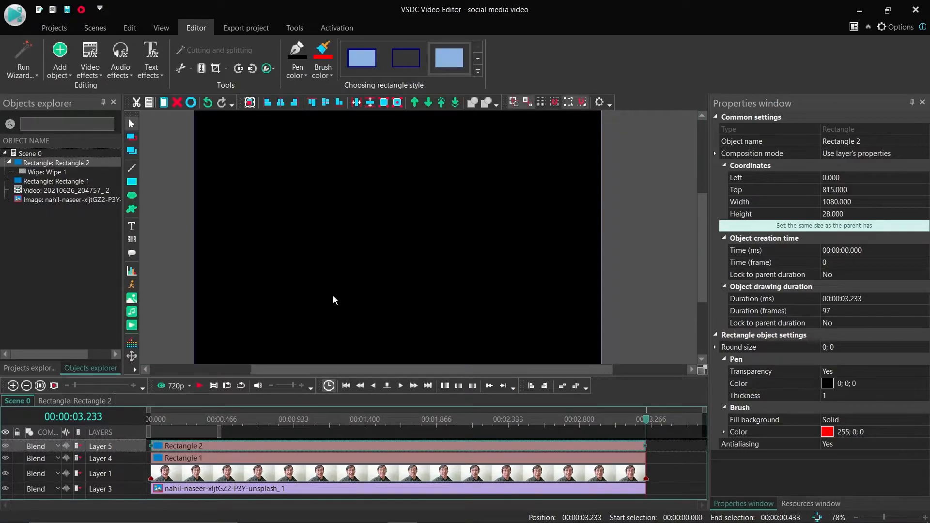
pyautogui.scroll(-2, 256, 264)
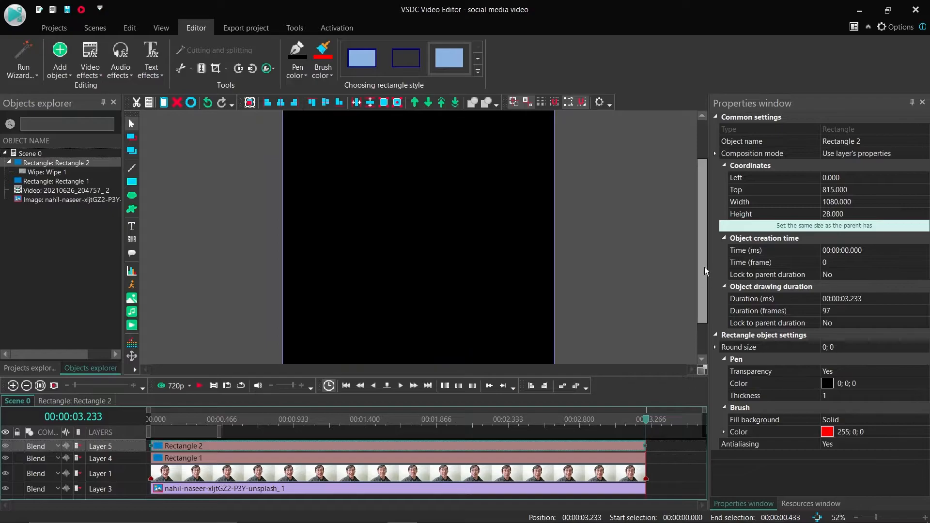
pyautogui.scroll(-1, 613, 256)
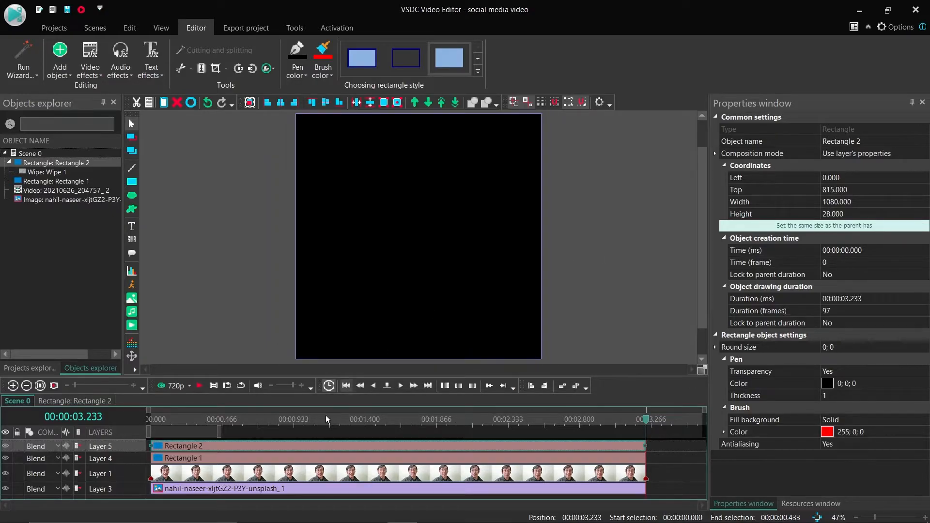
pyautogui.click(145, 420)
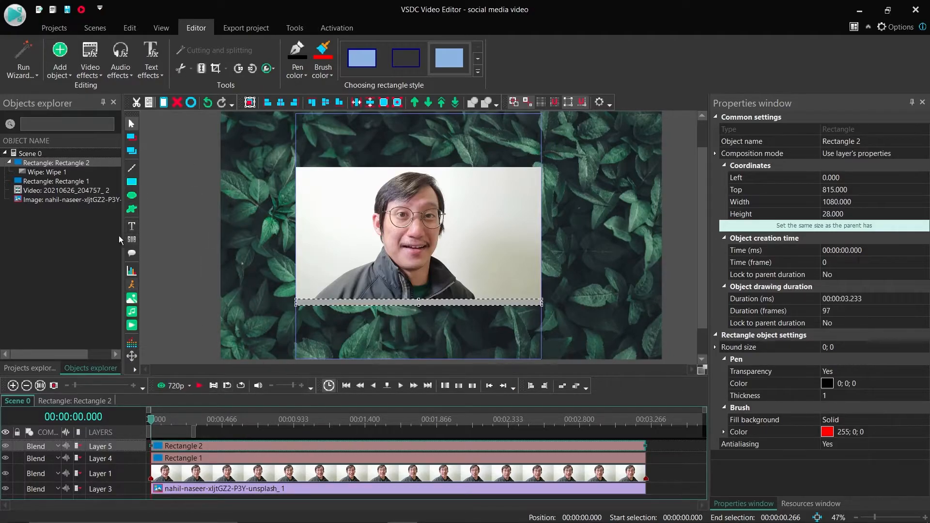
pyautogui.click(131, 225)
pyautogui.click(169, 223)
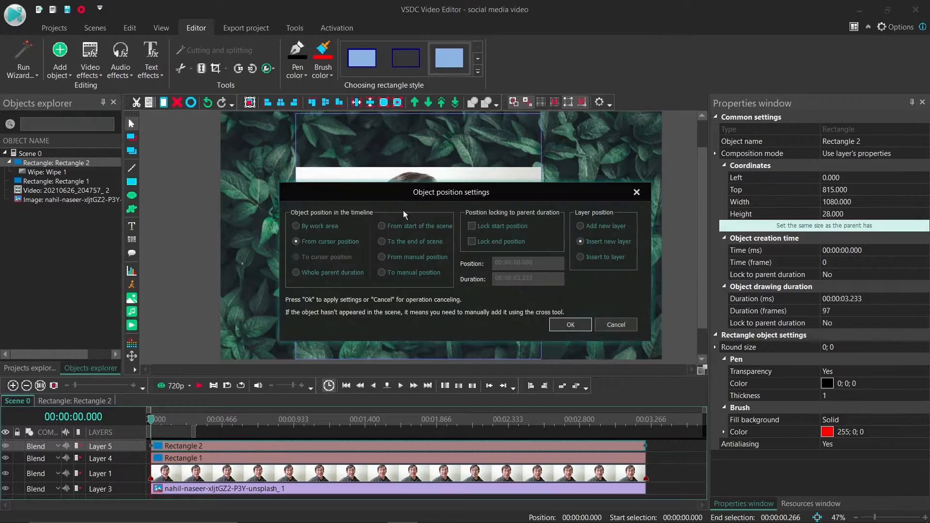
pyautogui.click(572, 324)
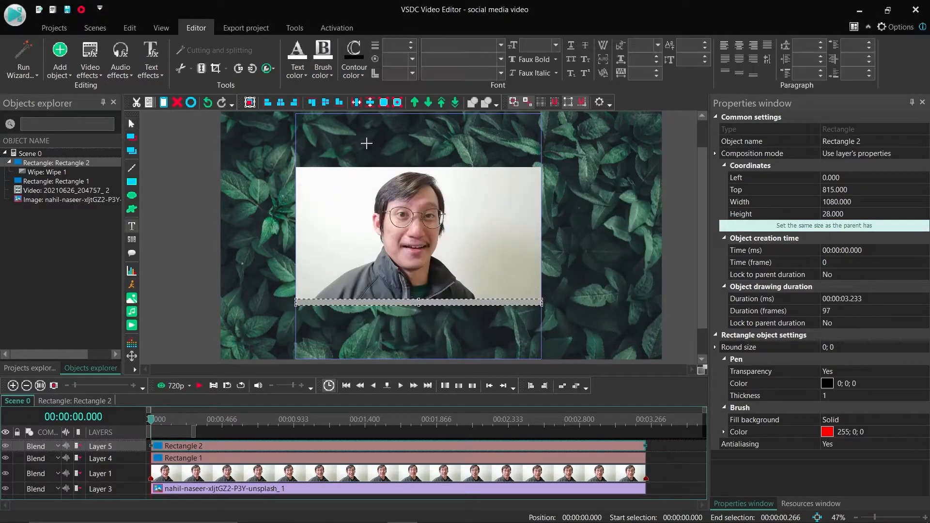
pyautogui.moveTo(309, 118); pyautogui.dragTo(533, 161)
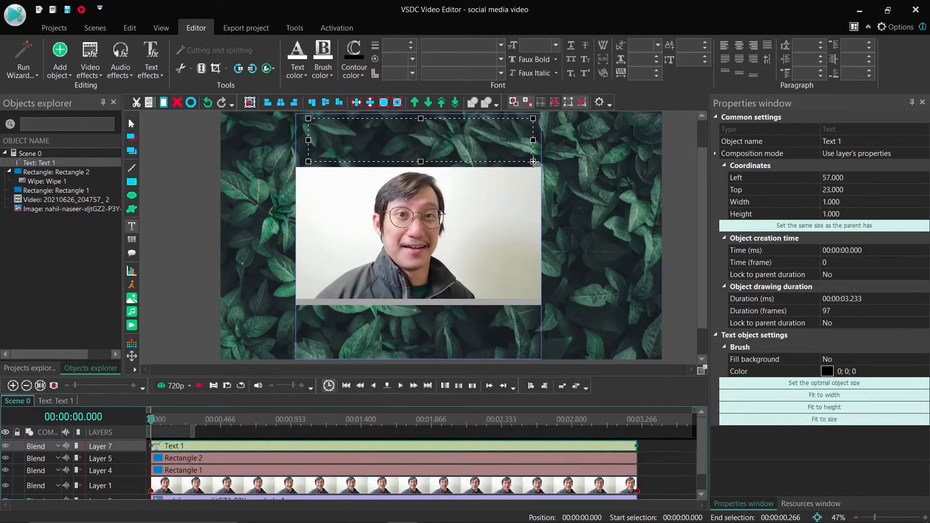
pyautogui.write('Social Media Video')
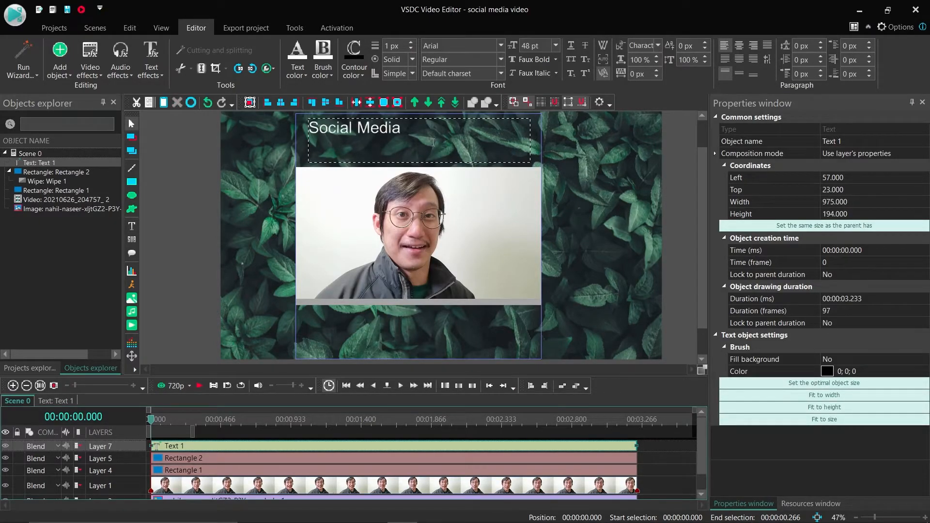
# - Center the title horizontally and vertically in its box and format it as bold 72 pt
pyautogui.hotkey('ctrl', 'a')
pyautogui.click(740, 48)
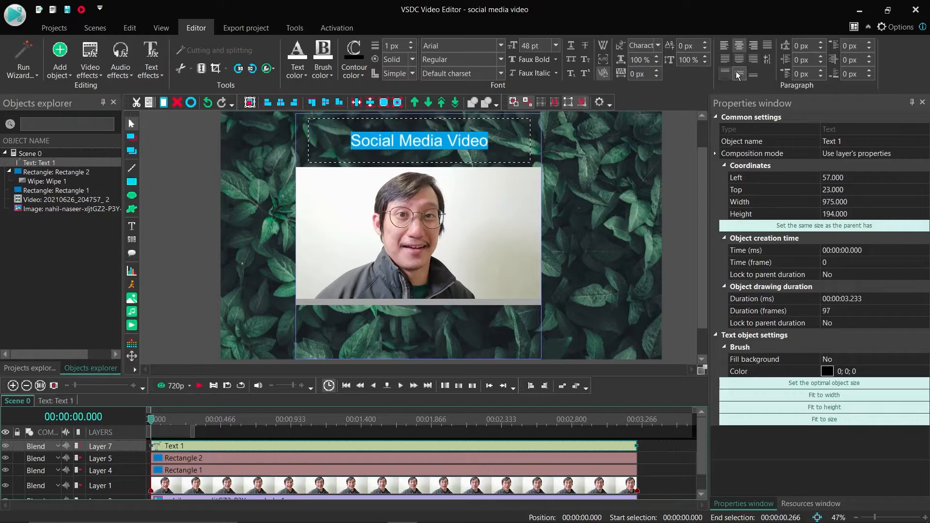
pyautogui.click(498, 59)
pyautogui.click(452, 82)
pyautogui.click(556, 46)
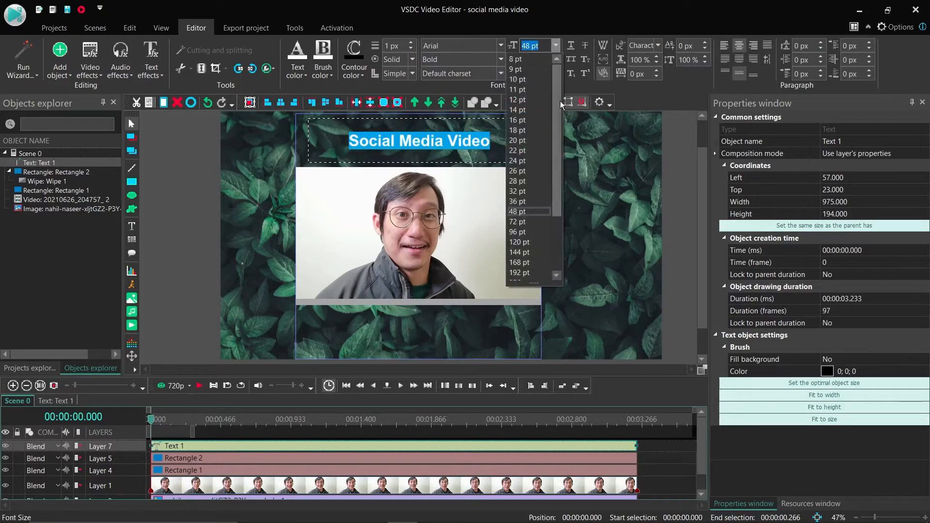
pyautogui.click(525, 218)
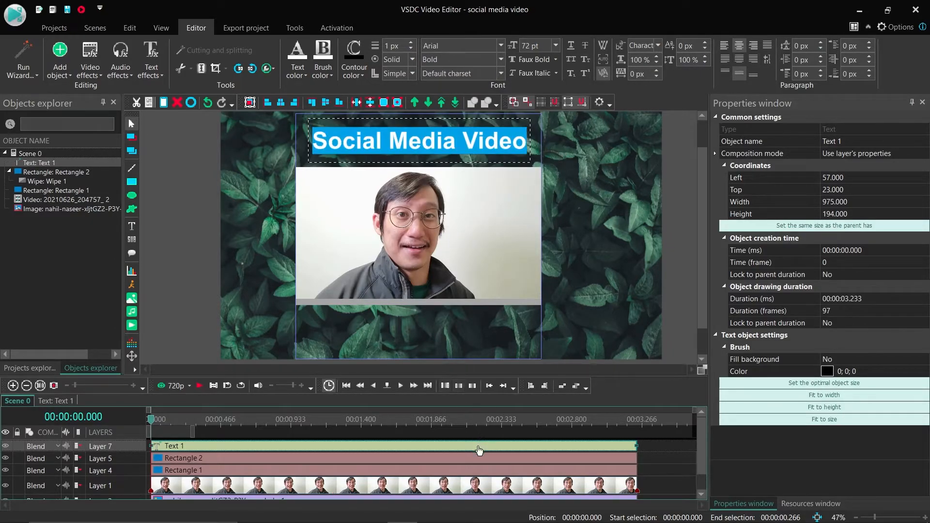
pyautogui.click(577, 304)
# - Play to about 0.733 s and add a text box about 875 × 157 below the progress bar with "Hi, I'm" and the speaker's first name
pyautogui.click(193, 446)
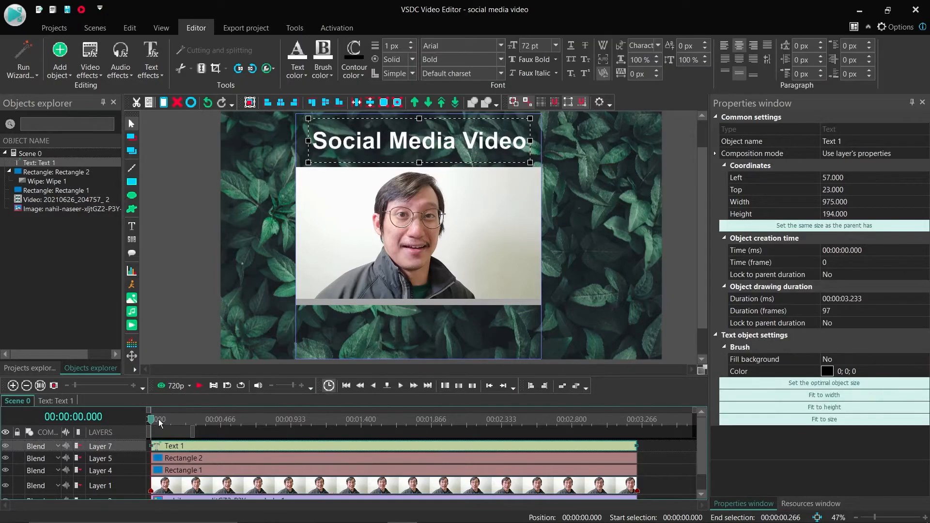
pyautogui.press('space')
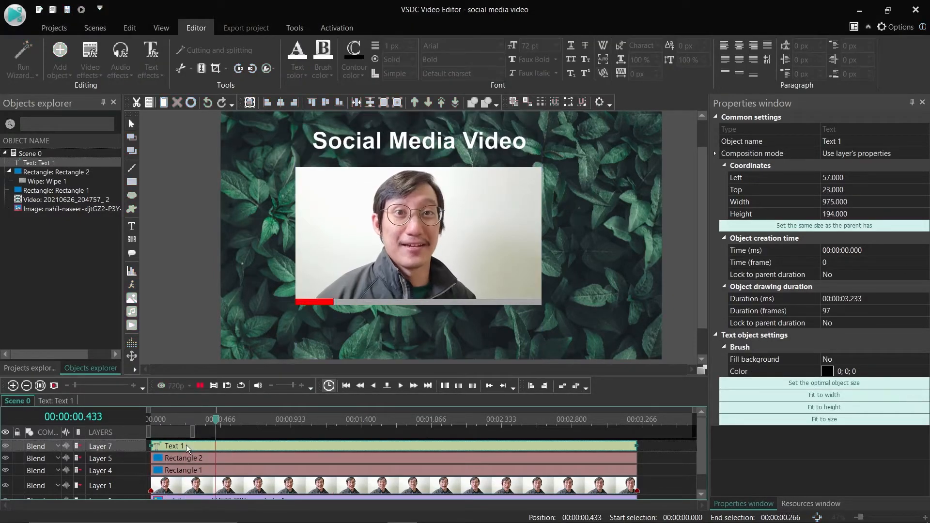
pyautogui.click(132, 226)
pyautogui.click(165, 228)
pyautogui.click(568, 323)
pyautogui.moveTo(319, 314); pyautogui.dragTo(518, 349)
pyautogui.write('Hi')
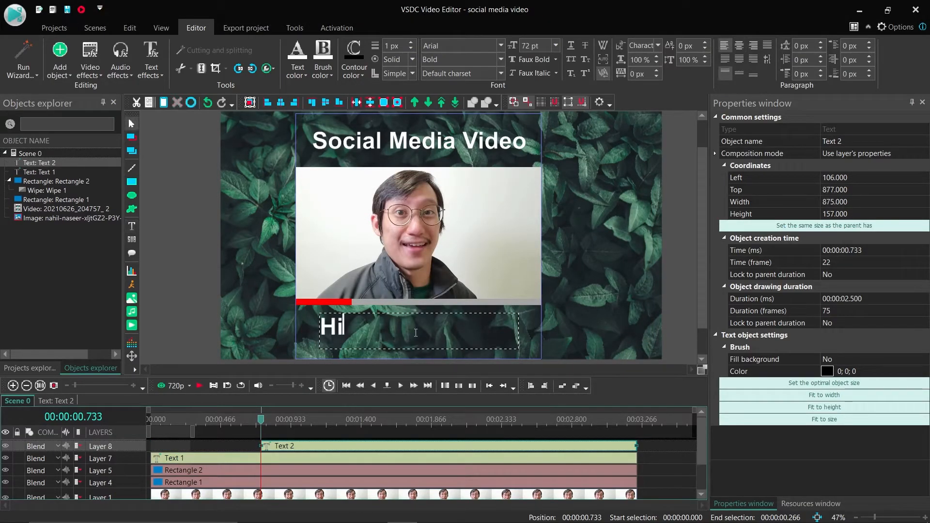
pyautogui.write(", I'm Kenneth")
# - Center the caption horizontally and vertically in its box and set its font size to 36 pt
pyautogui.hotkey('ctrl', 'a')
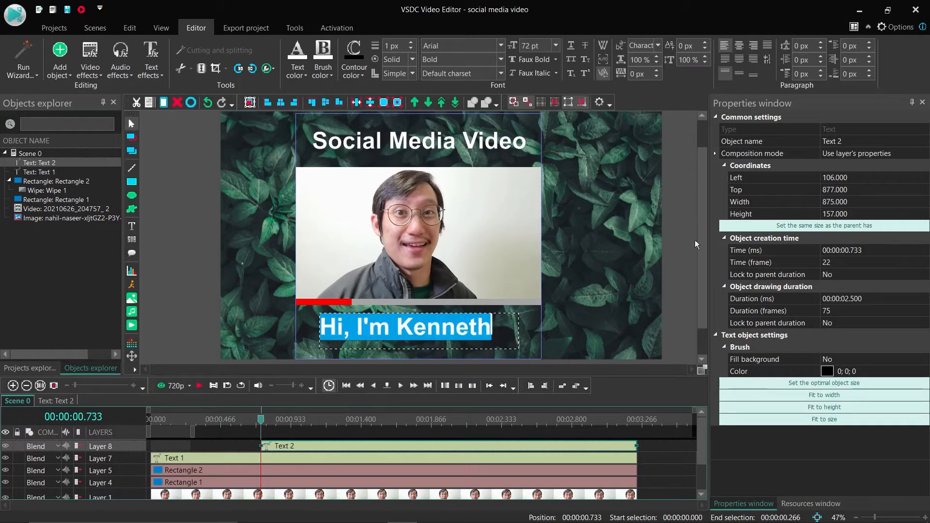
pyautogui.click(740, 45)
pyautogui.click(738, 74)
pyautogui.click(555, 45)
pyautogui.click(517, 201)
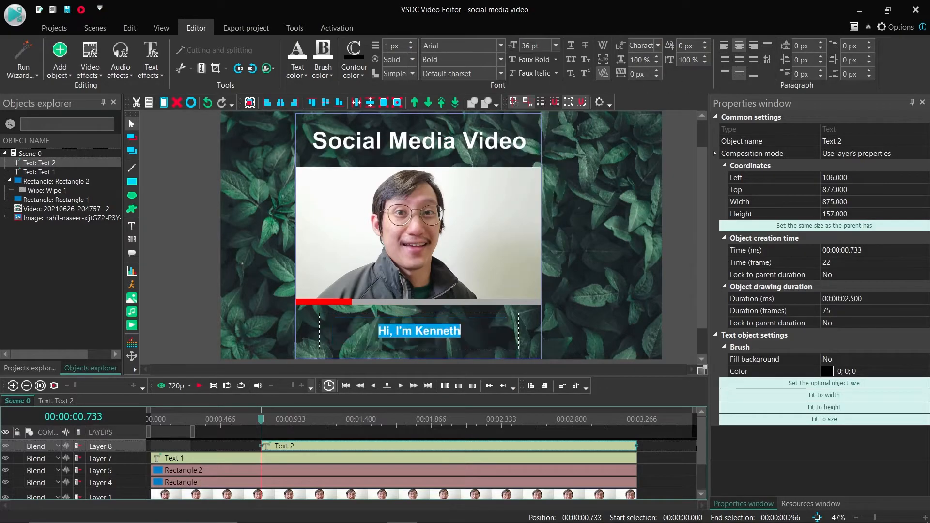
# - Move the caption to the start of the timeline, trim its duration to 0.733 s, and play the scene
pyautogui.moveTo(287, 451); pyautogui.dragTo(178, 452)
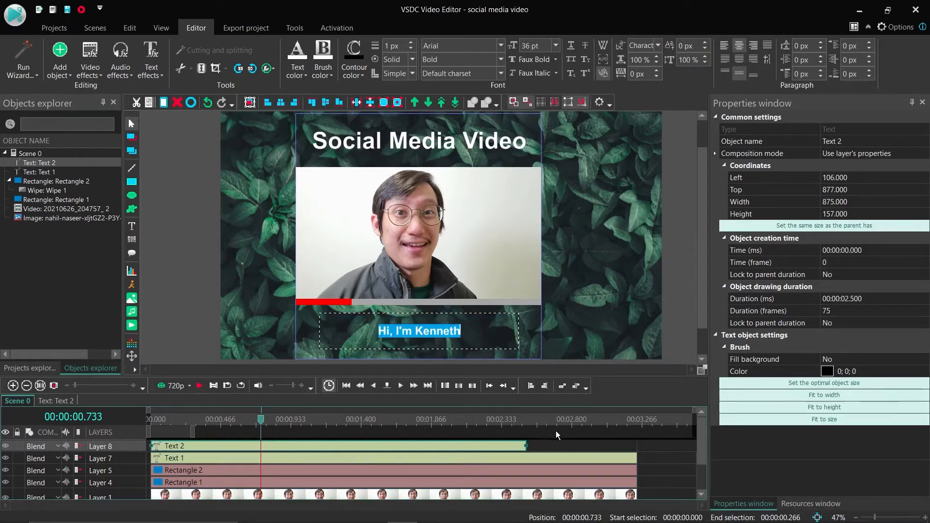
pyautogui.moveTo(524, 442); pyautogui.dragTo(128, 414)
pyautogui.click(278, 445)
pyautogui.press('space')
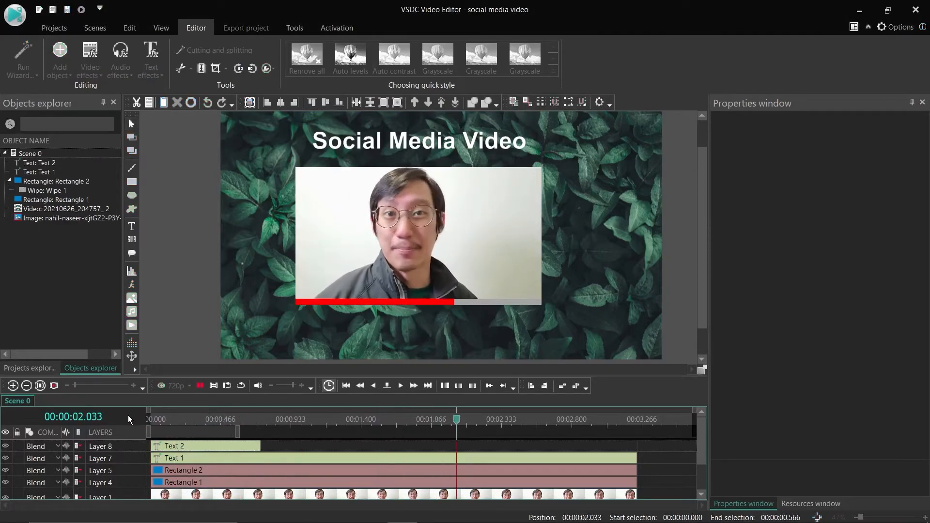
# - Duplicate the greeting caption's text object on the timeline
pyautogui.click(191, 453)
pyautogui.click(190, 450)
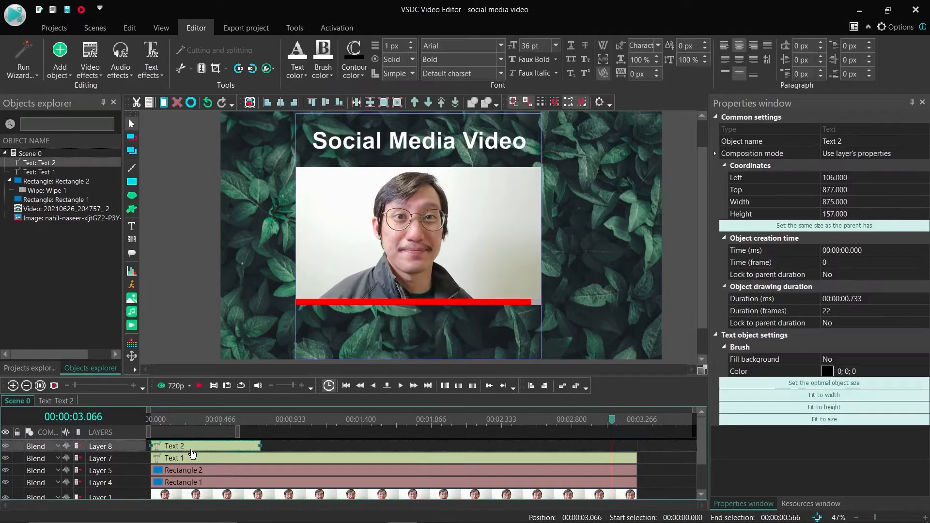
pyautogui.click(283, 443)
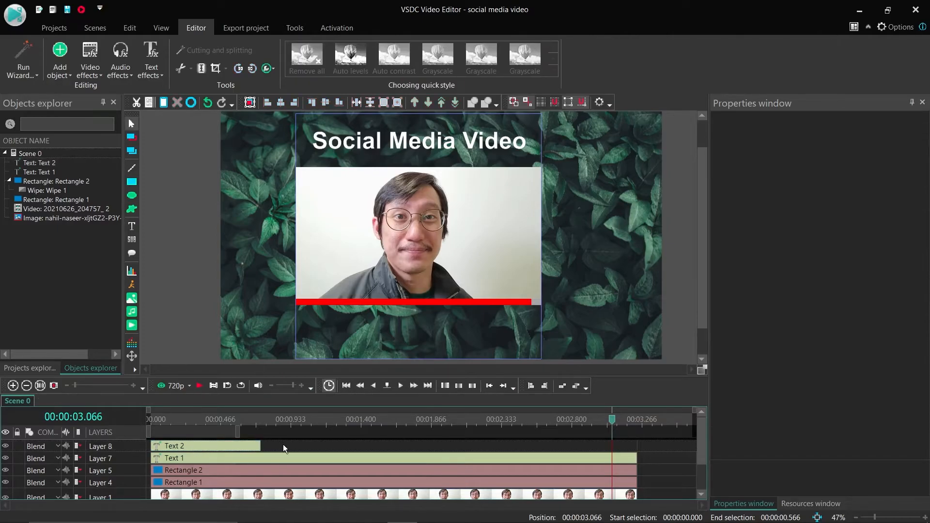
pyautogui.hotkey('ctrl', 'v')
# - Place the caption copy directly after the first one at 0.733 s on the same layer and extend its duration to about 2.533 s
pyautogui.moveTo(221, 446); pyautogui.dragTo(596, 450)
pyautogui.click(353, 448)
pyautogui.moveTo(369, 444); pyautogui.dragTo(636, 446)
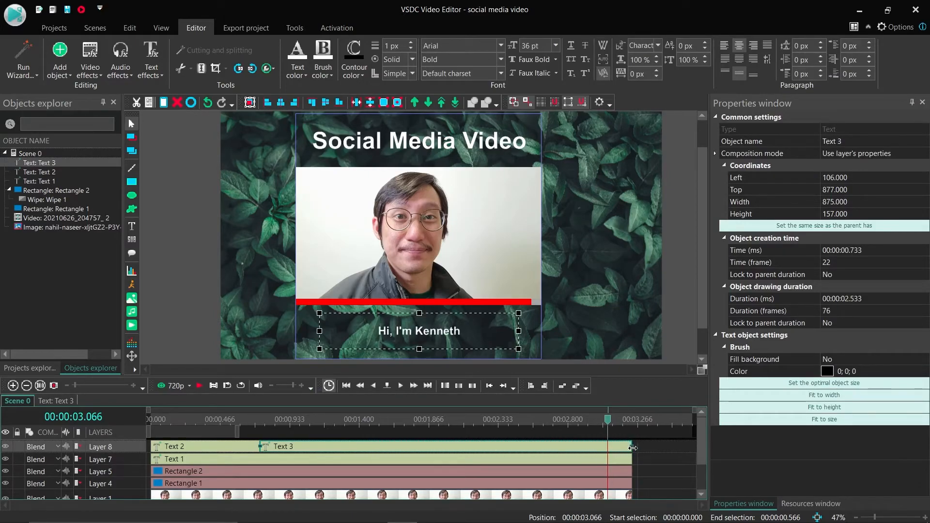
# - Replace the second caption's text with "and this is a sample video clip" and play the scene from the start
pyautogui.doubleClick(428, 337)
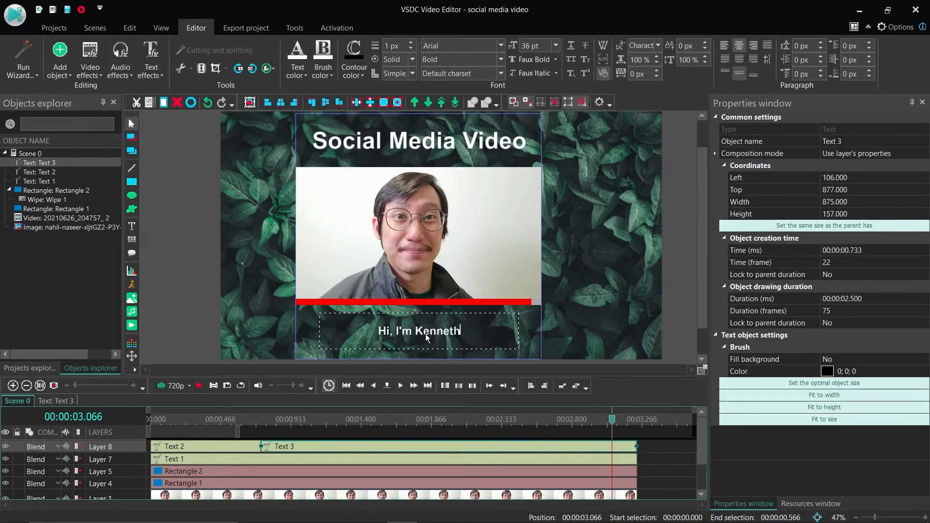
pyautogui.hotkey('ctrl', 'a')
pyautogui.write('and this is a sample video clip')
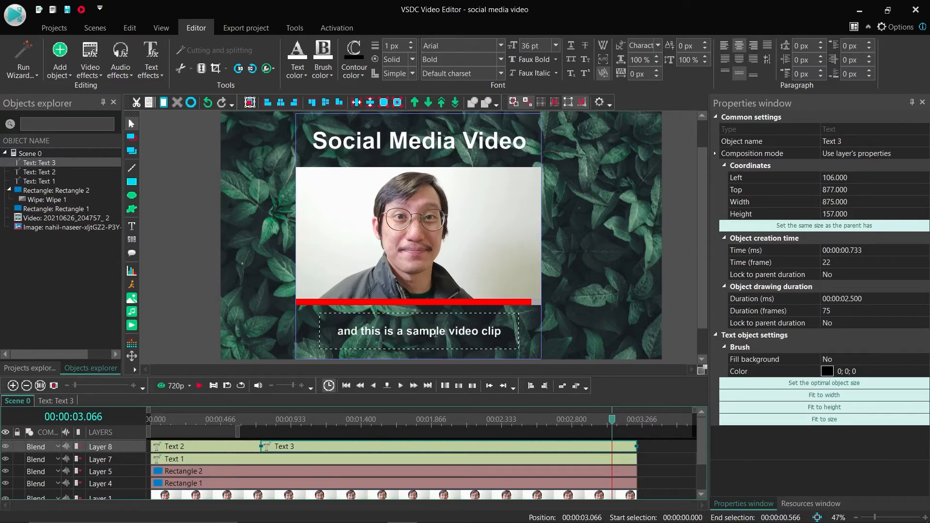
pyautogui.moveTo(612, 423); pyautogui.dragTo(150, 425)
pyautogui.press('space')
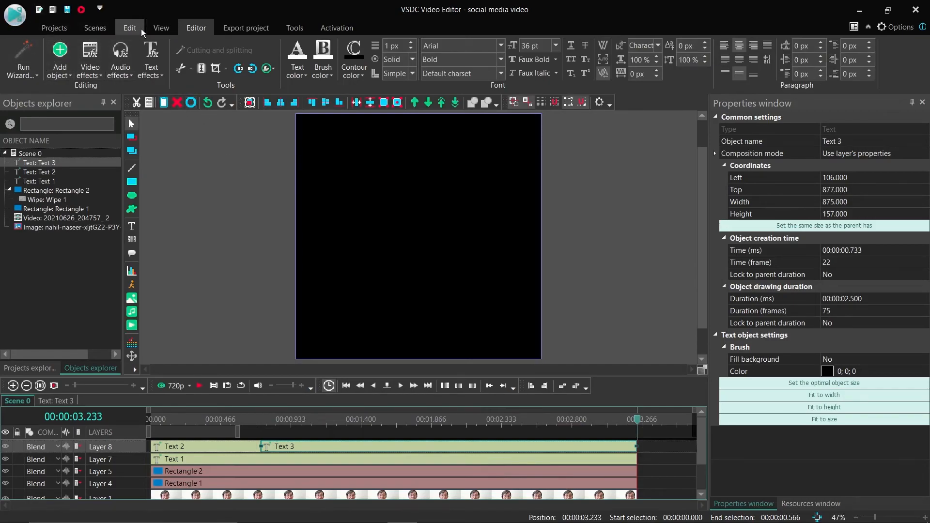
# - Export the project for web playback in the YouTube format, continuing without the premium features
pyautogui.click(245, 31)
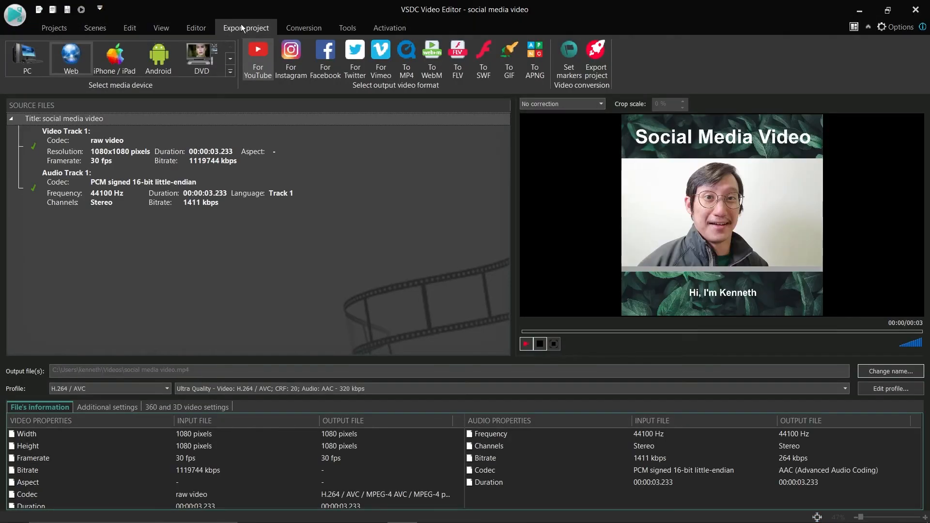
pyautogui.click(57, 62)
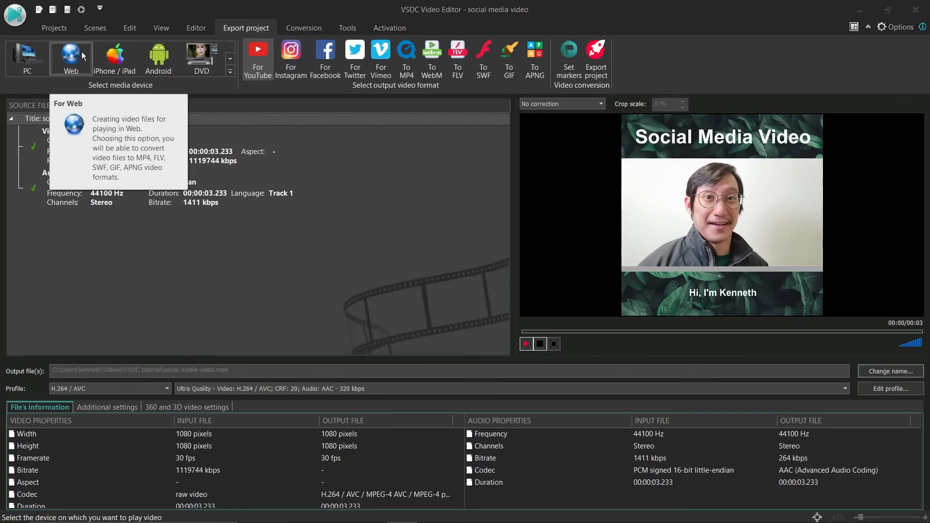
pyautogui.click(605, 65)
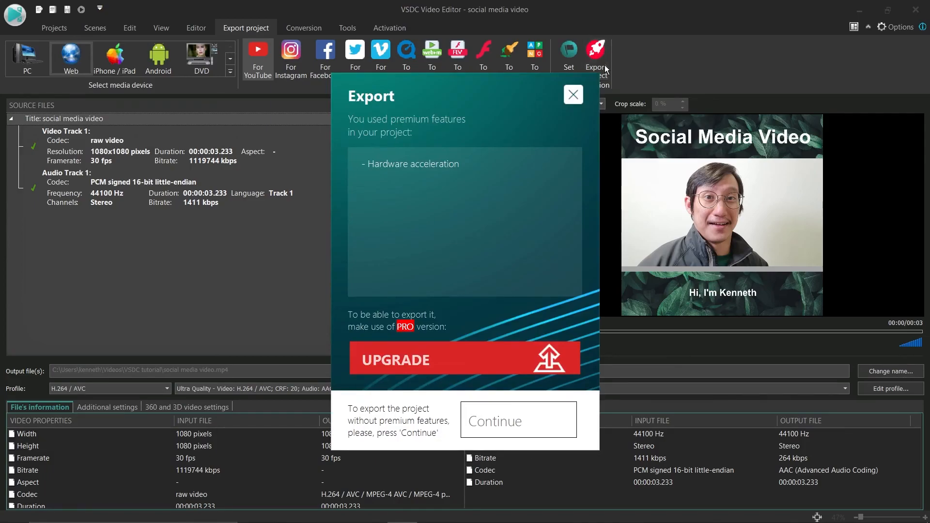
pyautogui.click(504, 427)
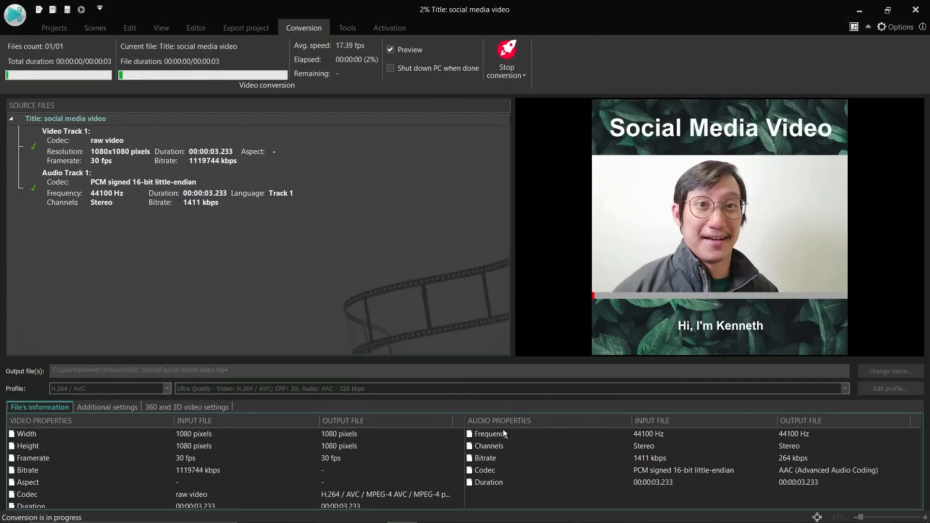